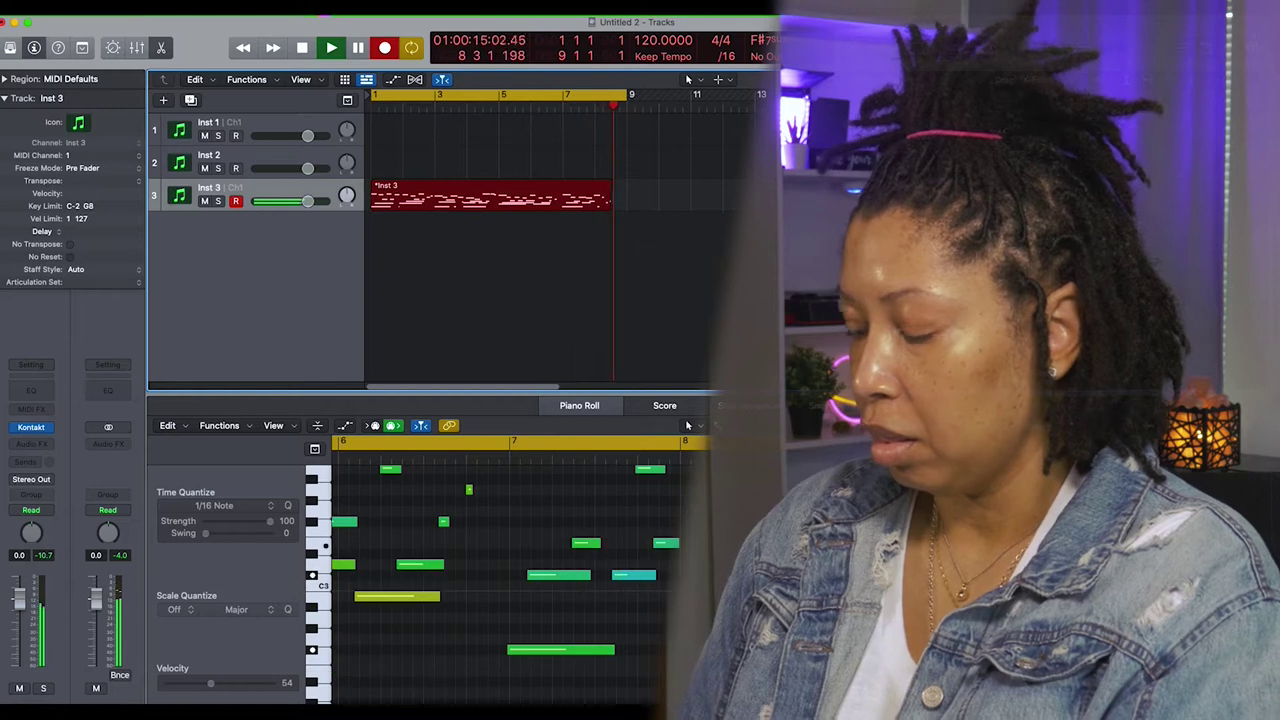
Step: Finish recording the melody on Inst 3 and quantize all of its notes to 1/16 while auditioning it
key(space)
key(space)
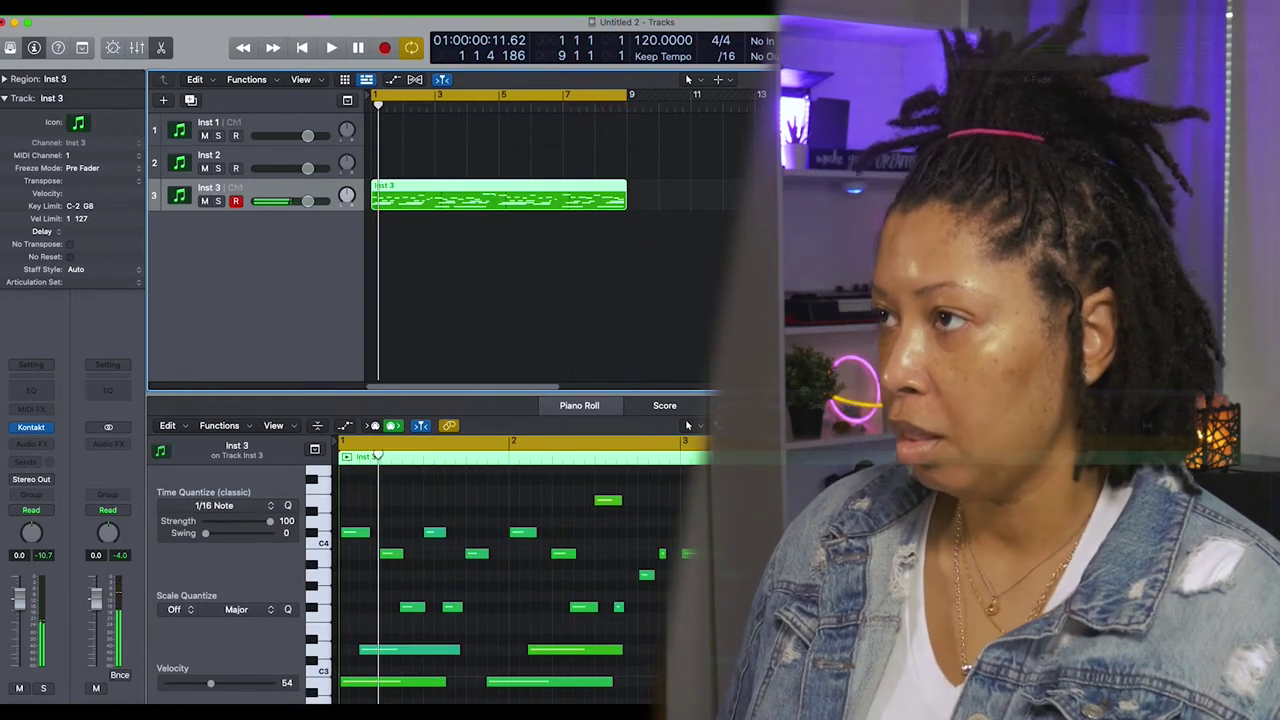
key(super+a)
key(space)
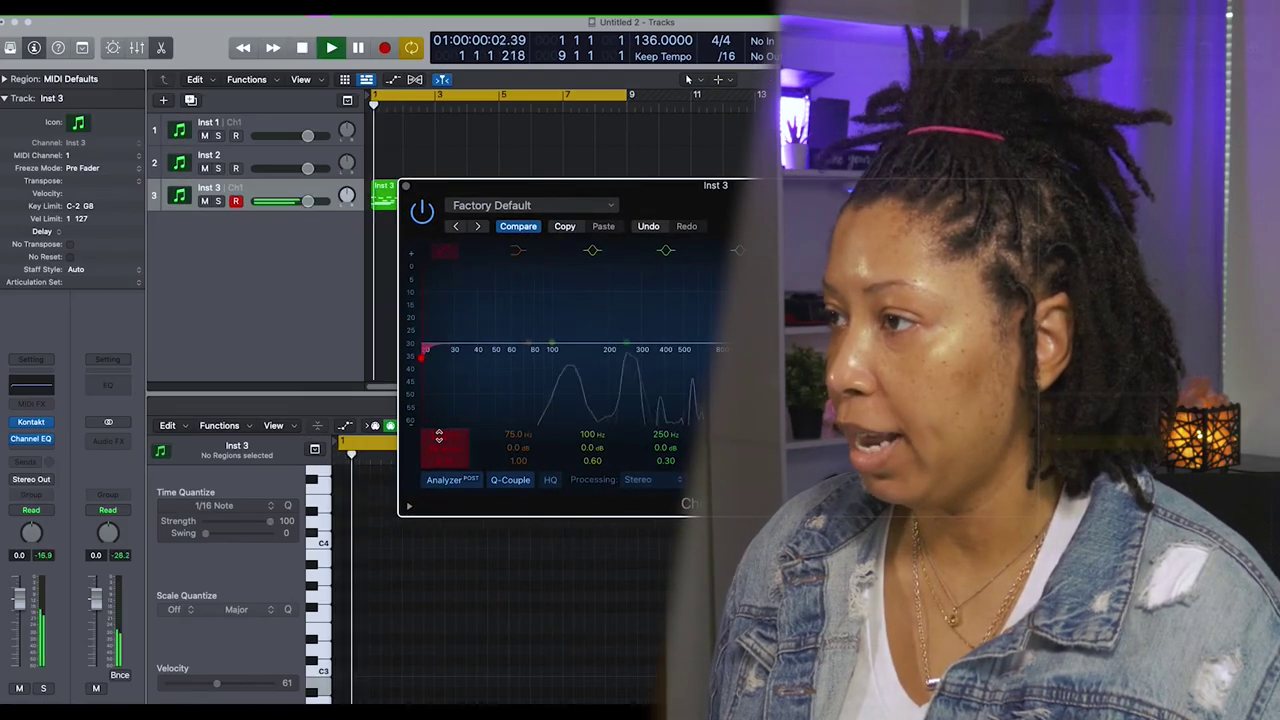
Step: Adjust the low cut in the Channel EQ on Inst 3 and insert the HalfTime effect after it
drag(439, 436, 439, 342)
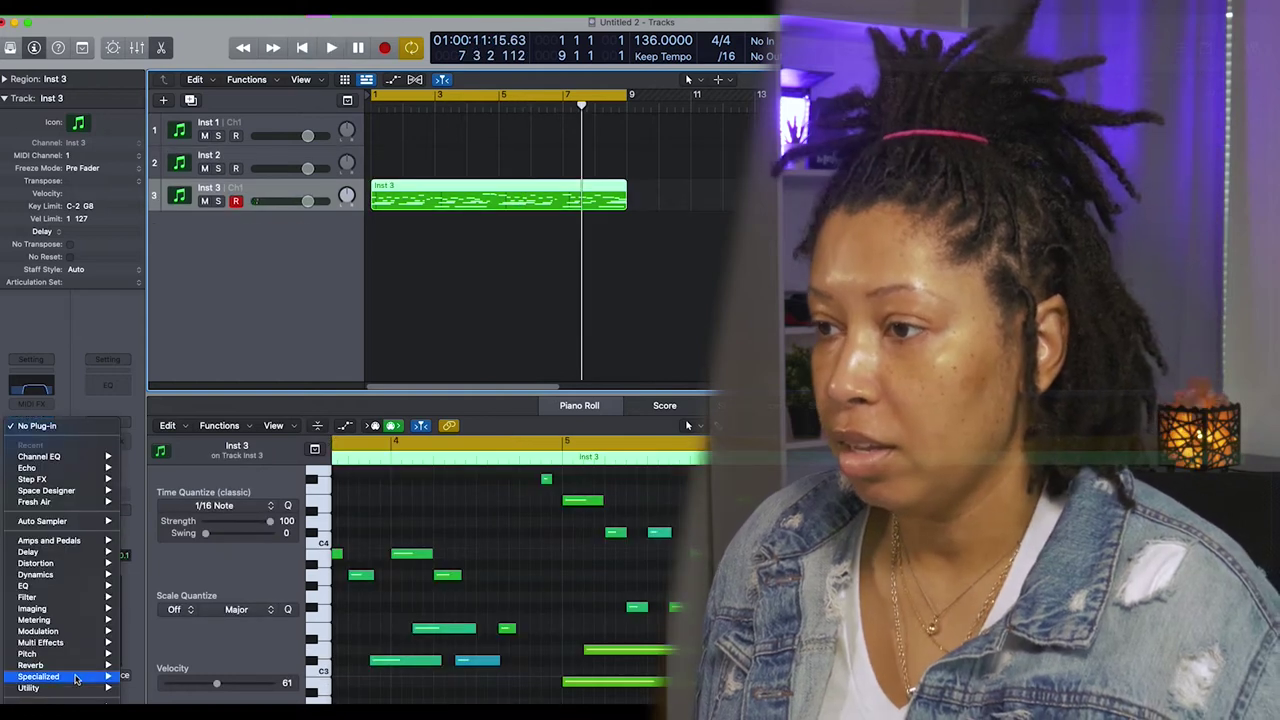
mouse_move(73, 654)
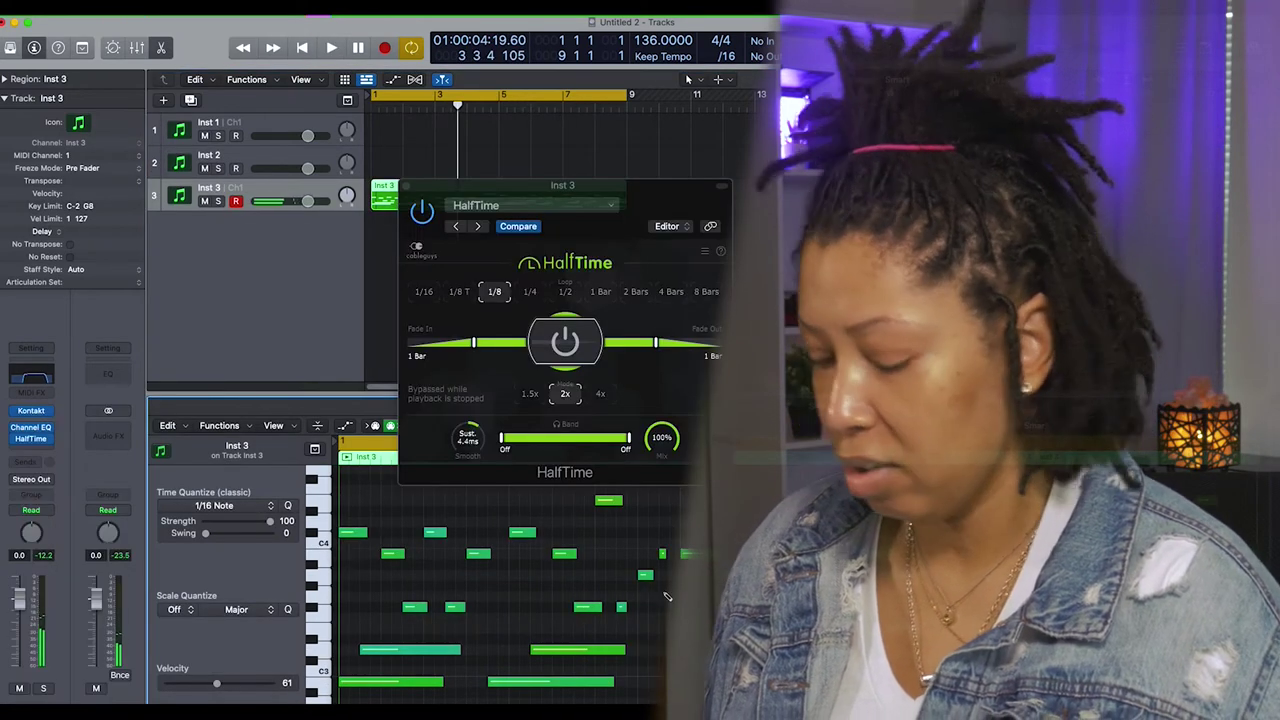
Step: Transpose all notes of the Inst 3 melody up one octave and play it back
key(super+a)
key(alt+shift+Up)
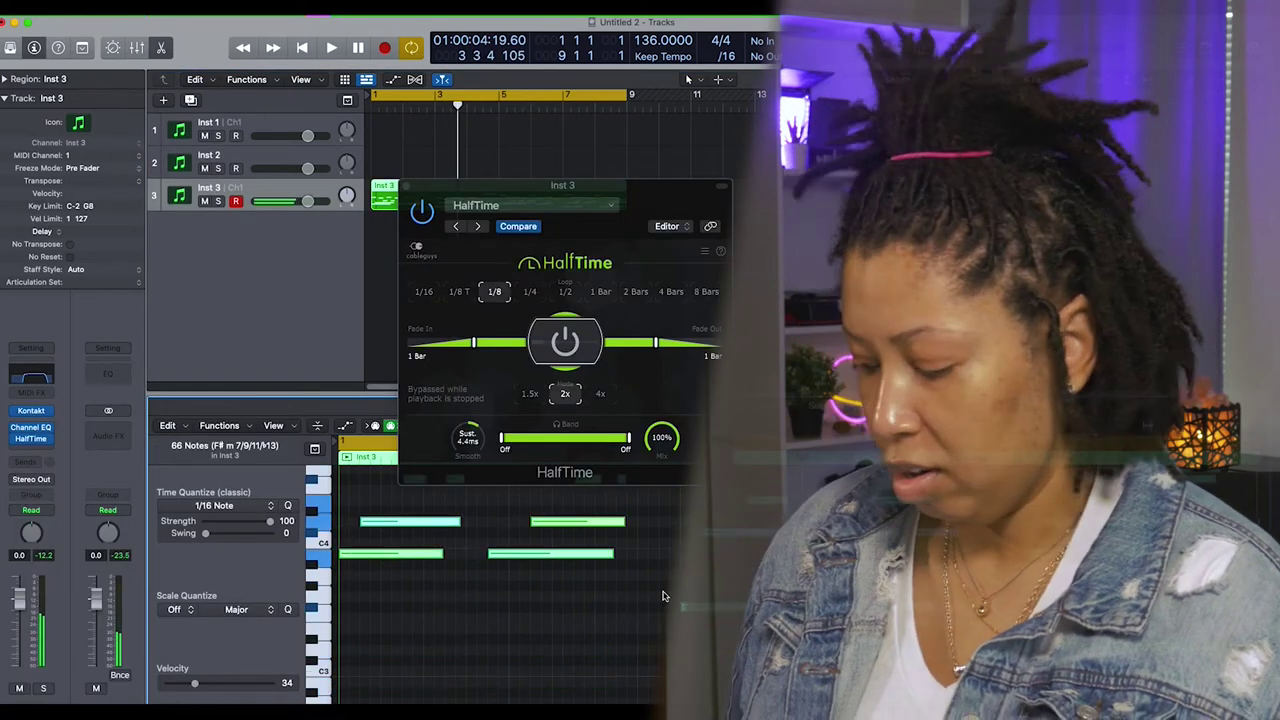
key(space)
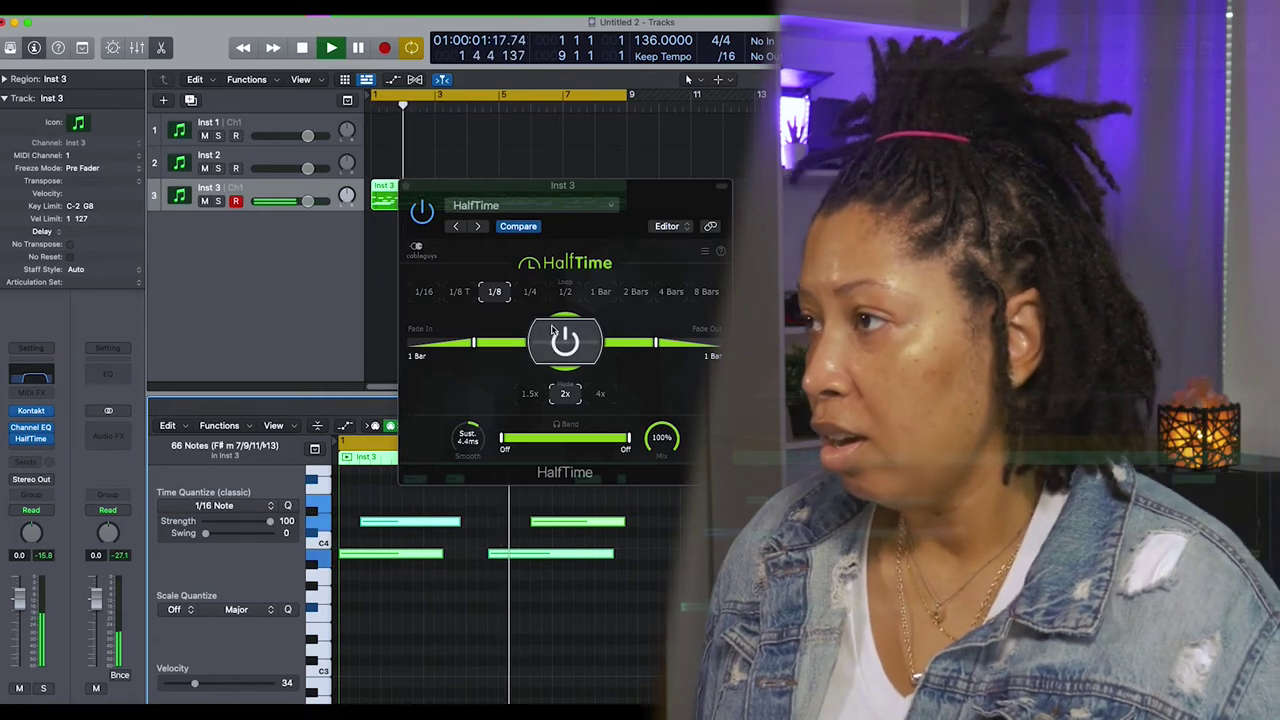
Step: Set the HalfTime loop length to 1/2 and close the effect's window
click(562, 293)
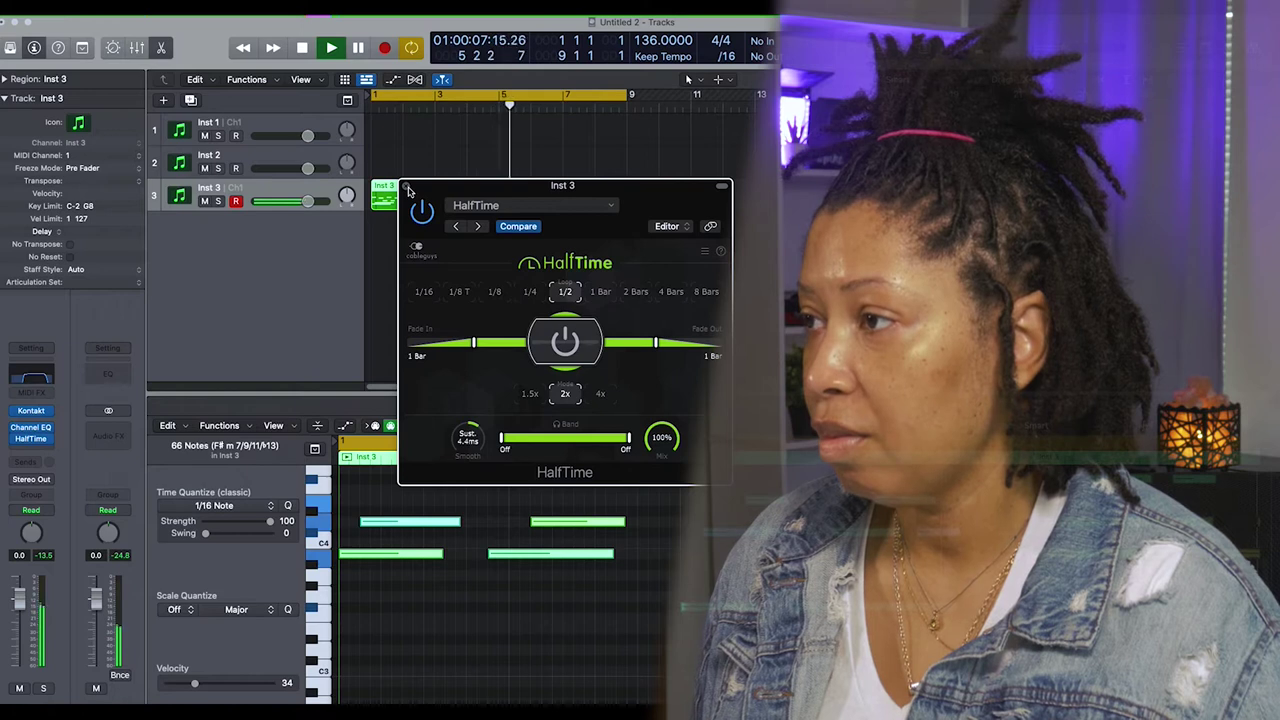
click(406, 187)
click(163, 249)
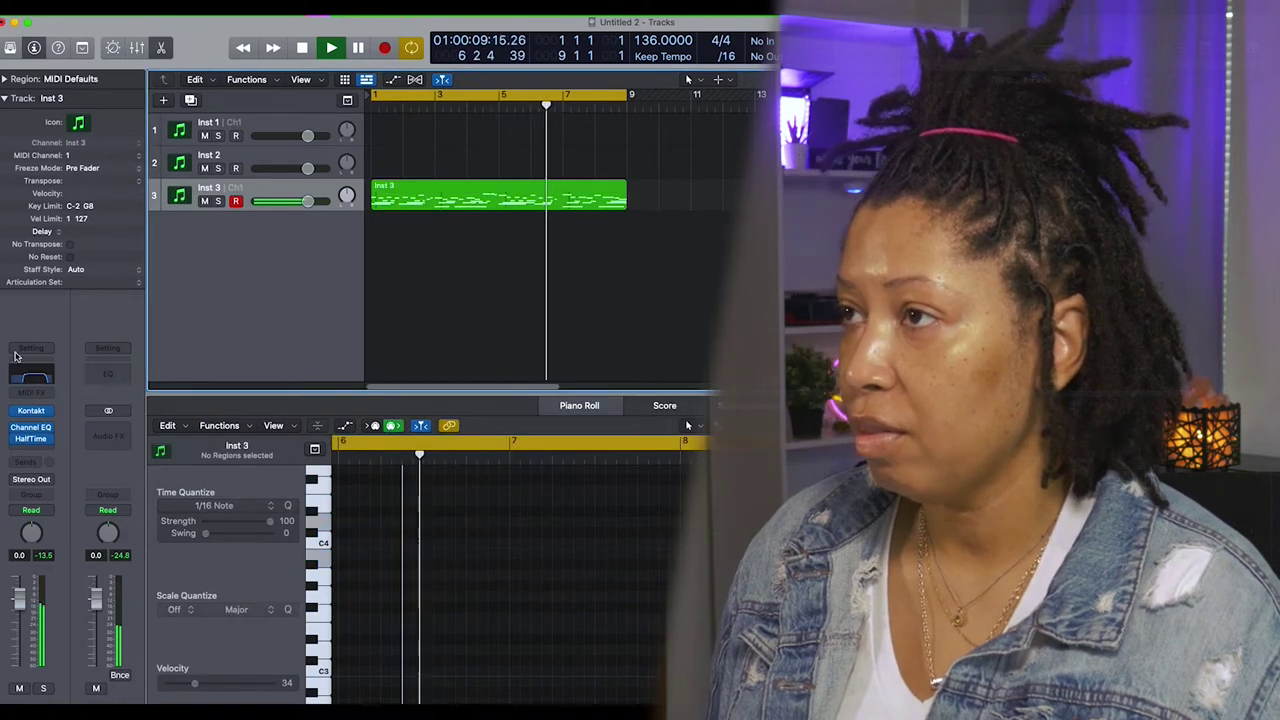
Step: Record a four-bar chord part on Inst 2 with the Pigments Space Pad preset and move the synth window aside
click(258, 167)
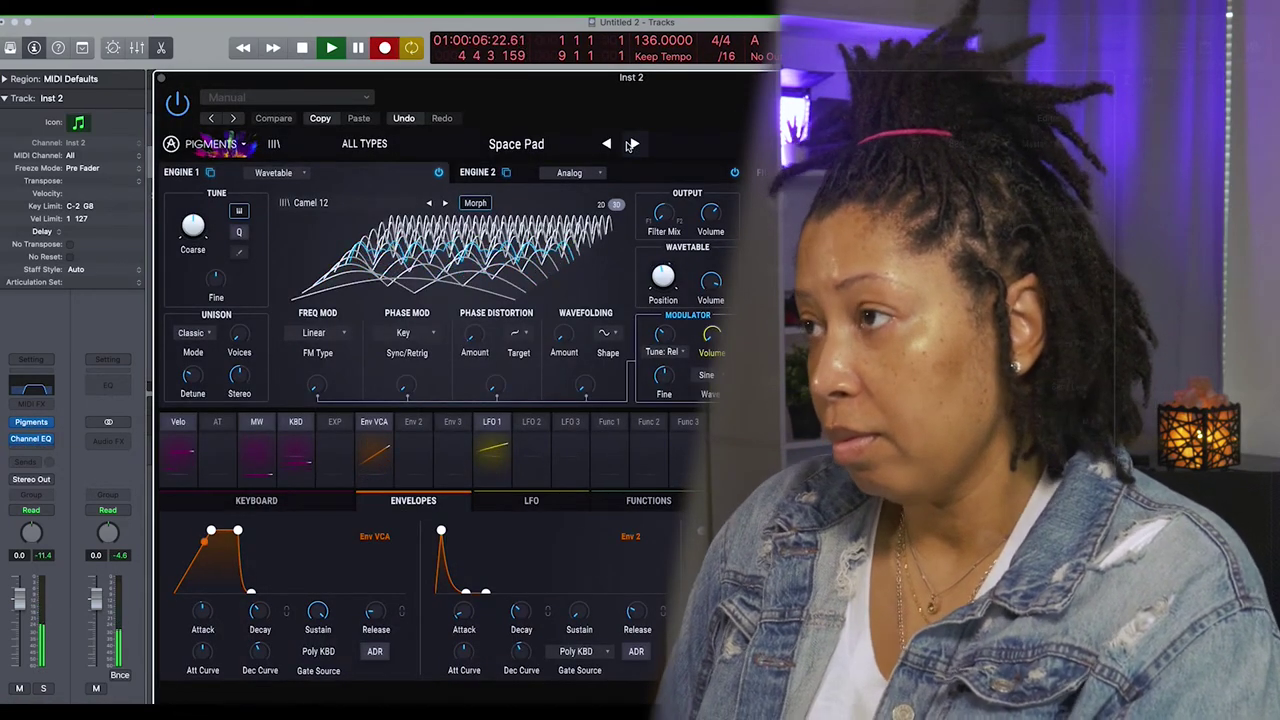
key(space)
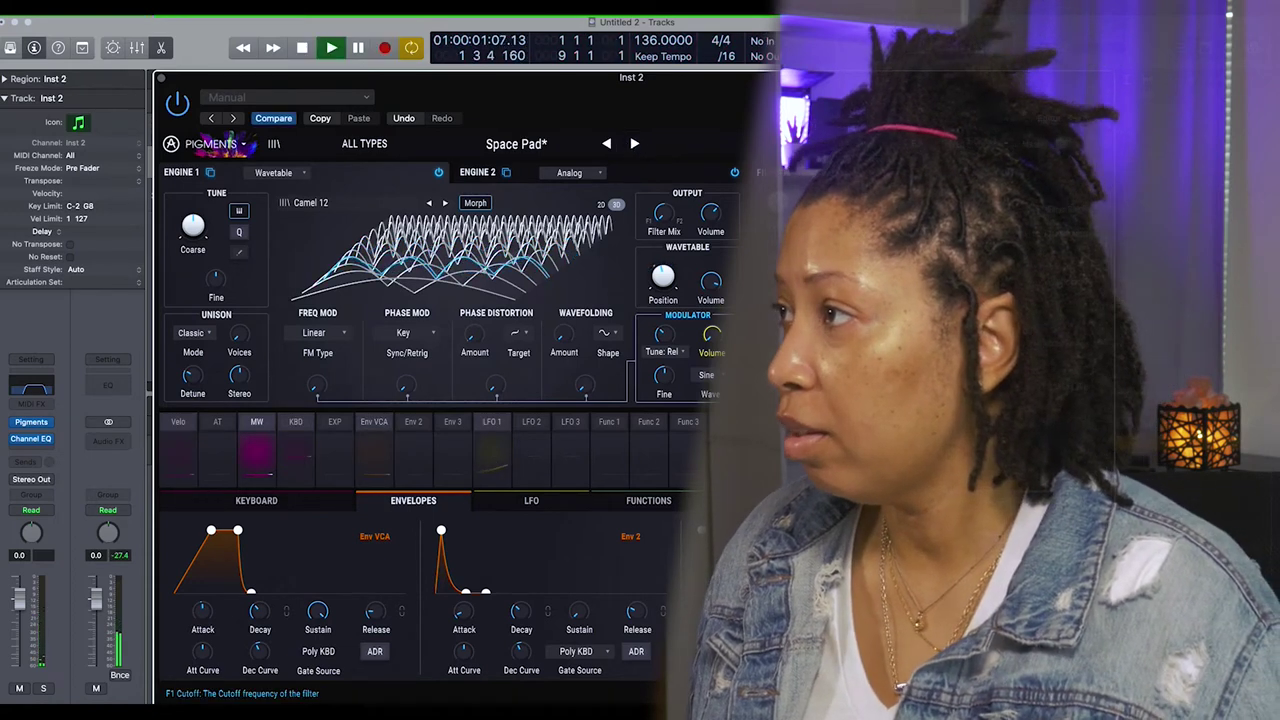
key(space)
key(space)
drag(332, 78, 767, 45)
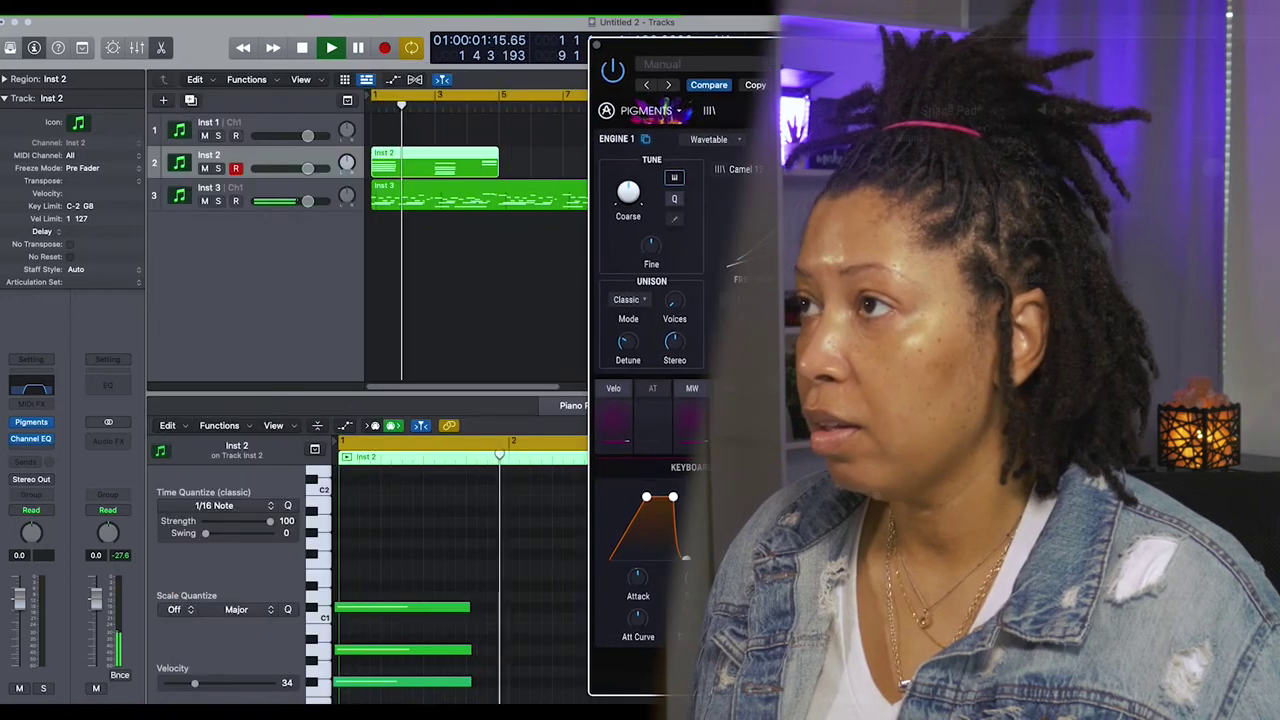
Step: Quantize all recorded chord notes in the Inst 2 region to 1/16 and play them back
key(space)
click(483, 550)
key(super+a)
key(q)
key(space)
key(space)
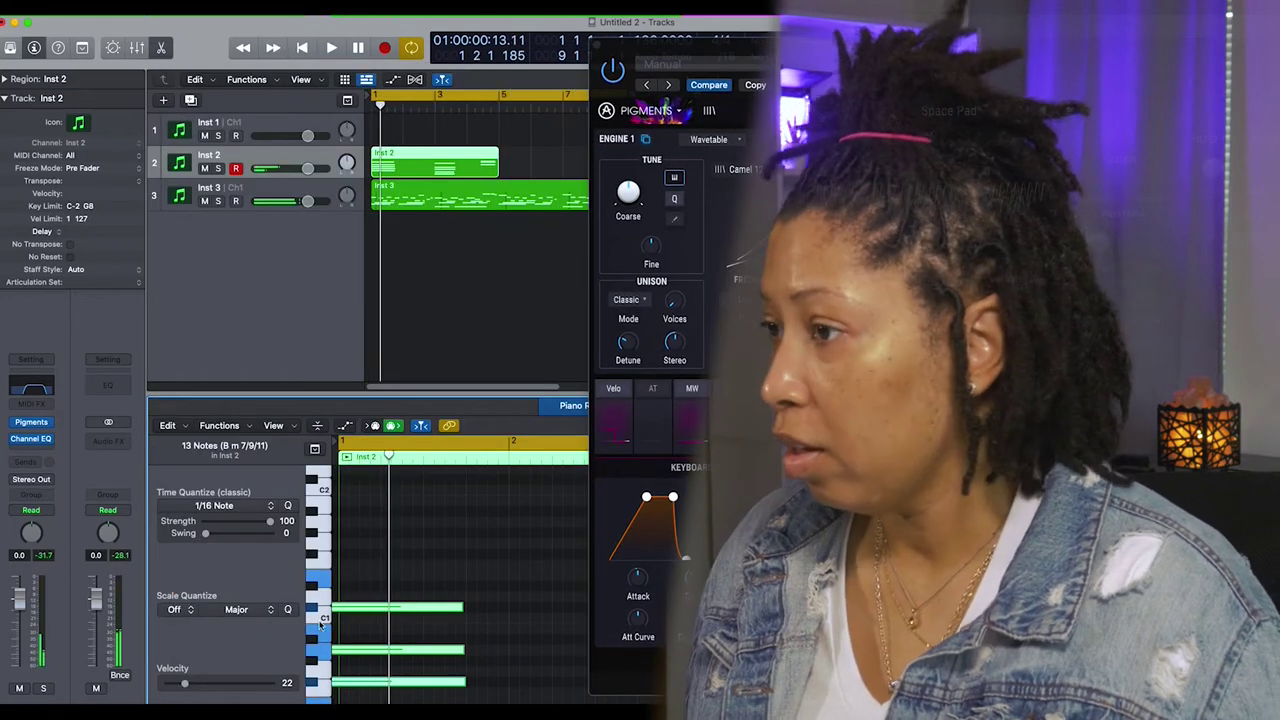
Step: Move the first chord's notes in the Inst 2 region to start at bar 1 and check the playback
drag(369, 587, 392, 688)
click(471, 489)
key(space)
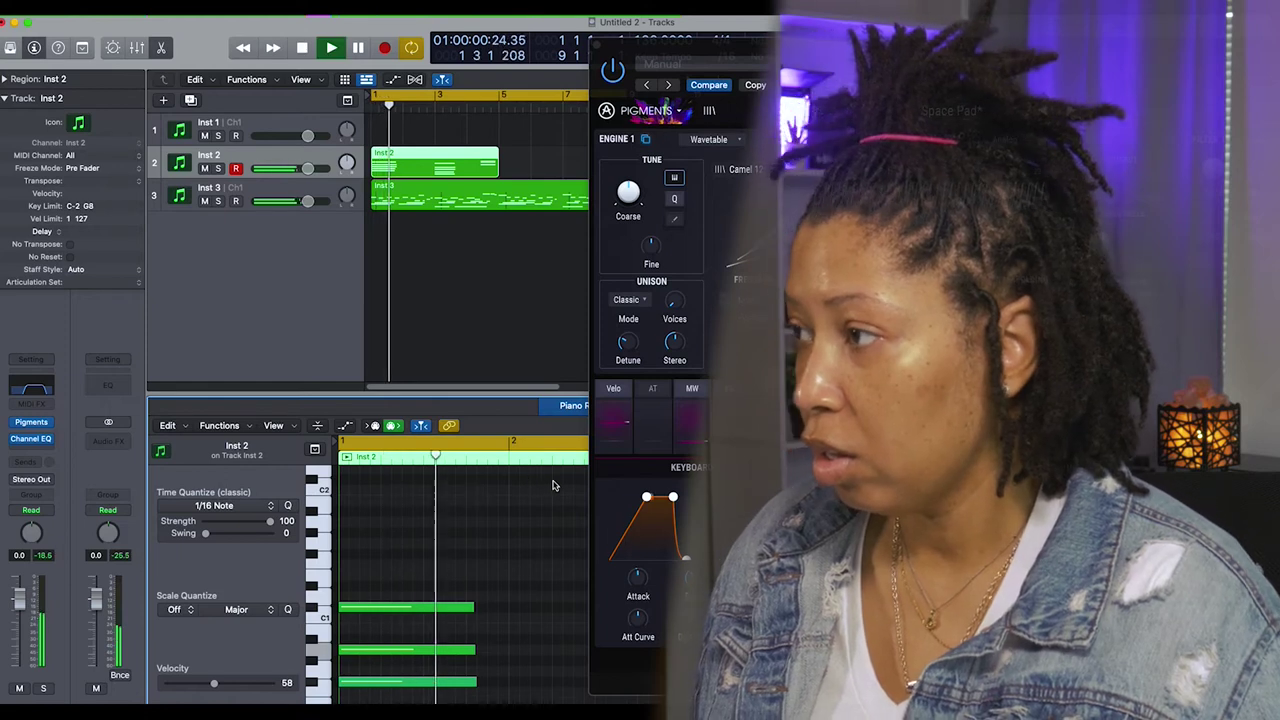
key(space)
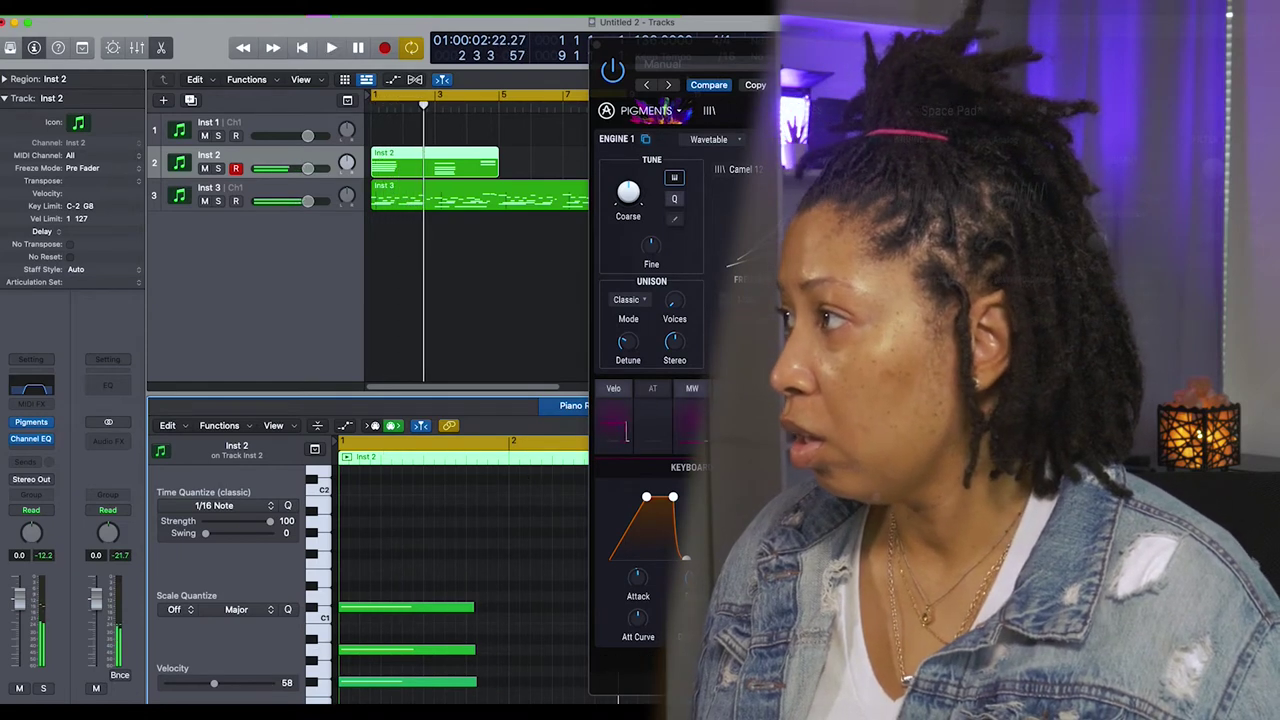
Step: Bring the Pigments window back into view, audition the chords with the melody, and close the window
drag(1075, 44, 795, 68)
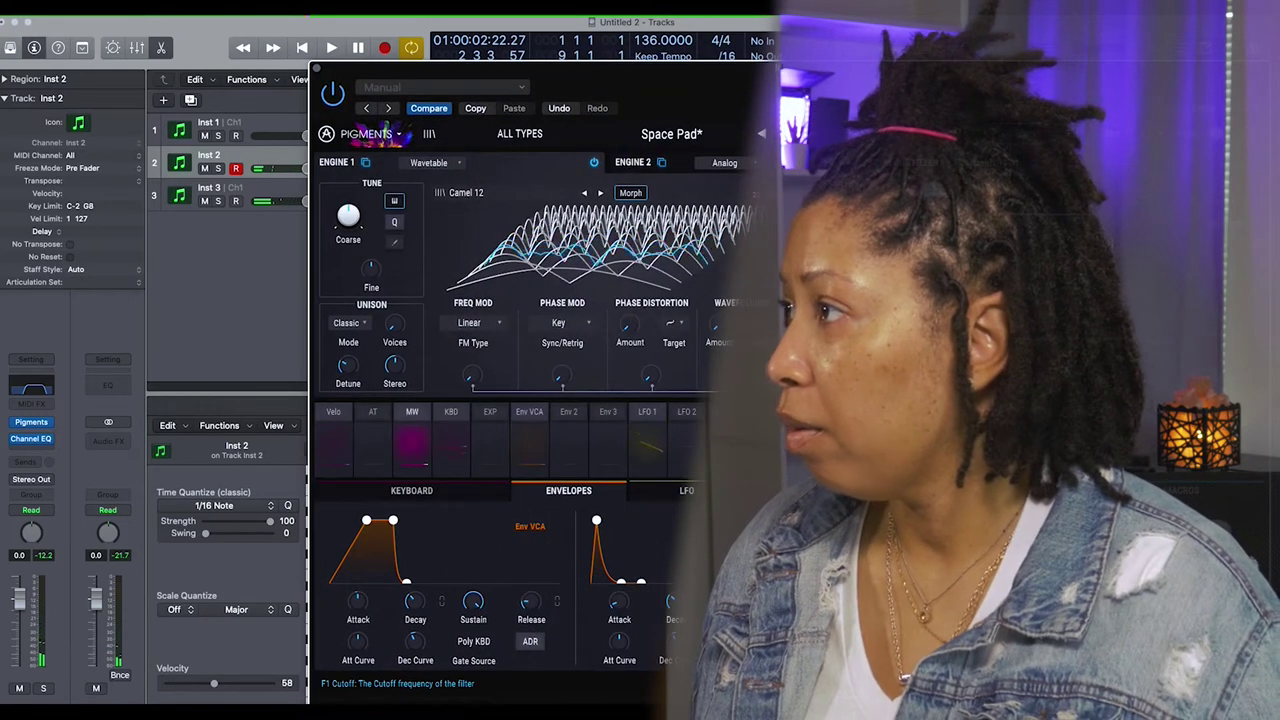
key(space)
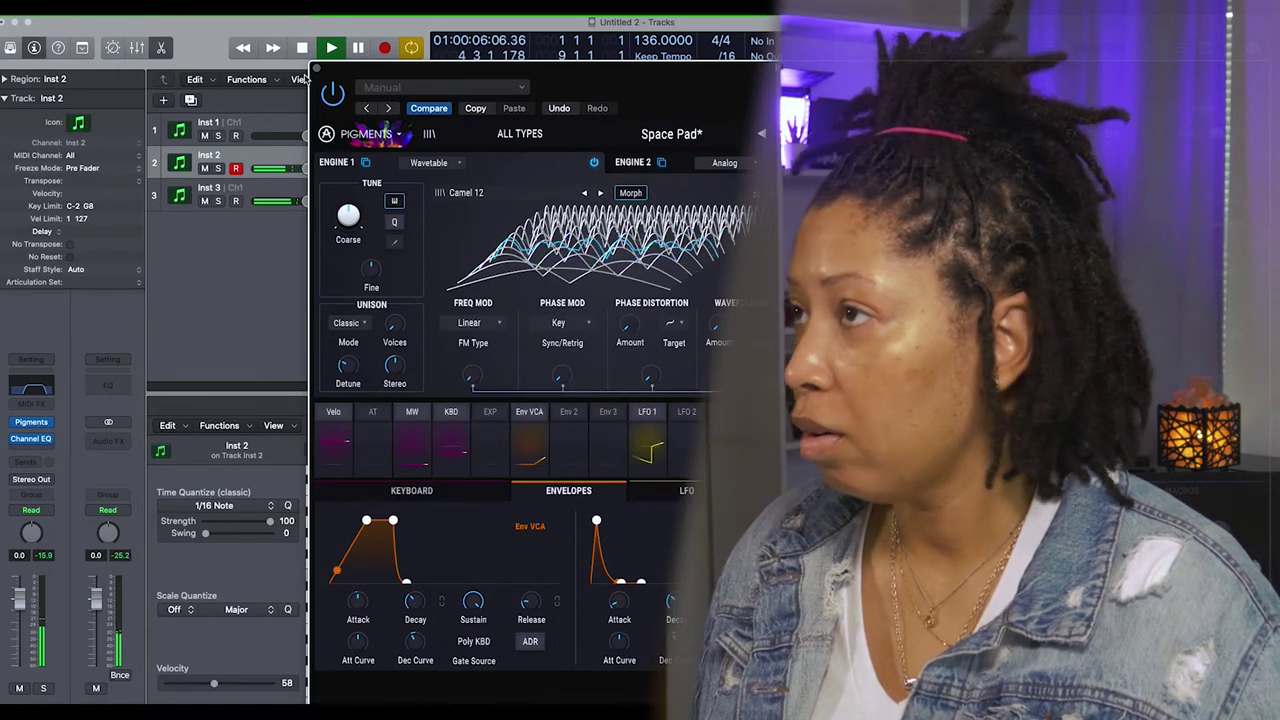
click(318, 72)
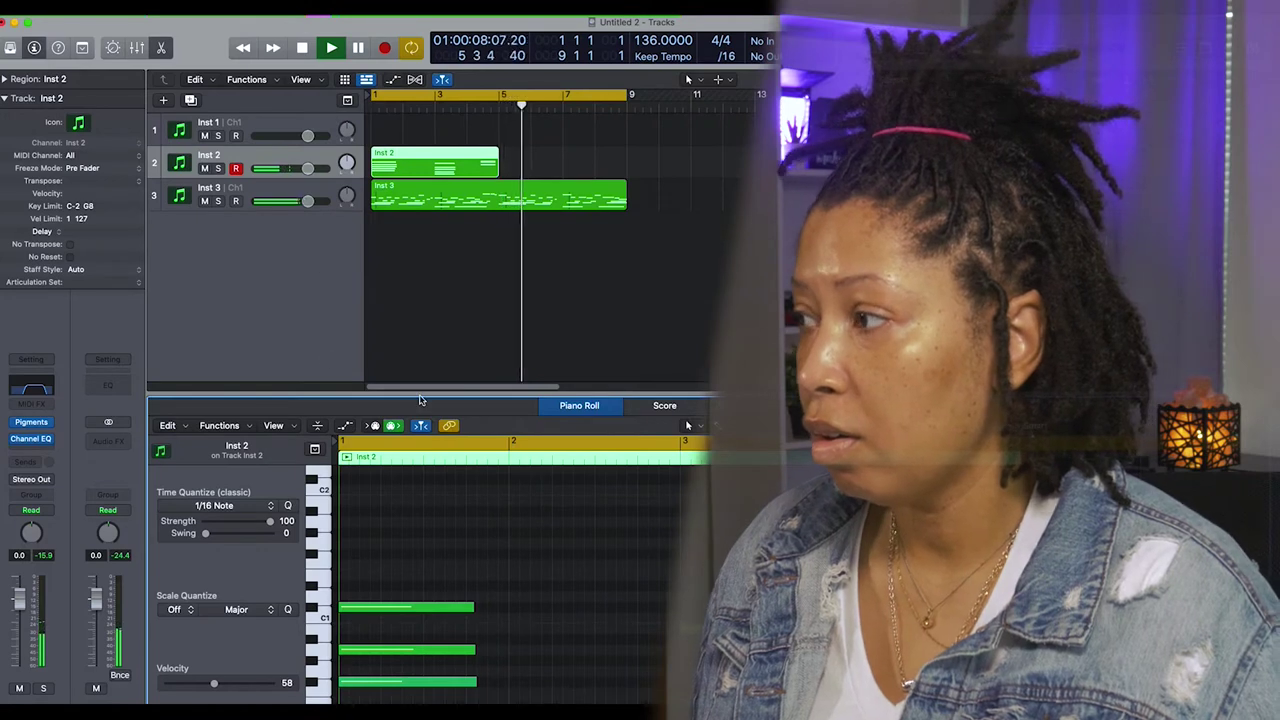
key(space)
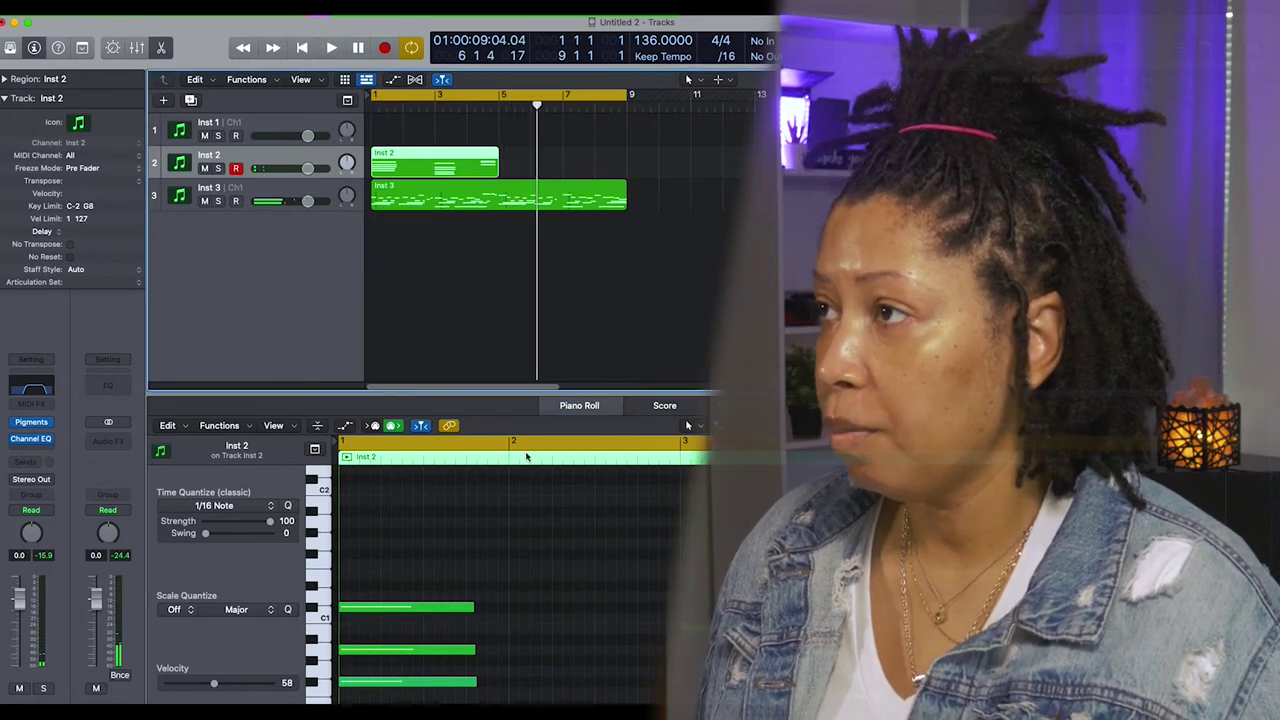
Step: Repeat the four-bar Inst 2 chord region once so it covers bars 5 to 8, and play the loop
click(574, 549)
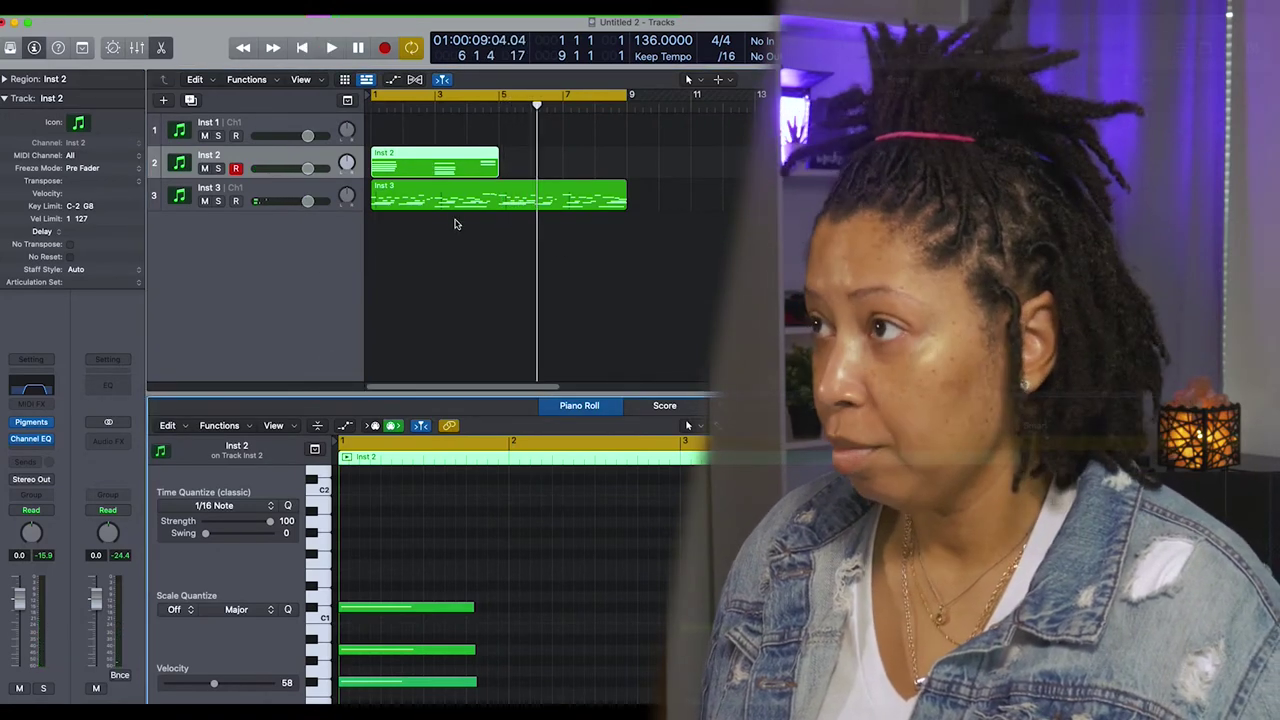
click(438, 163)
key(super+r)
key(space)
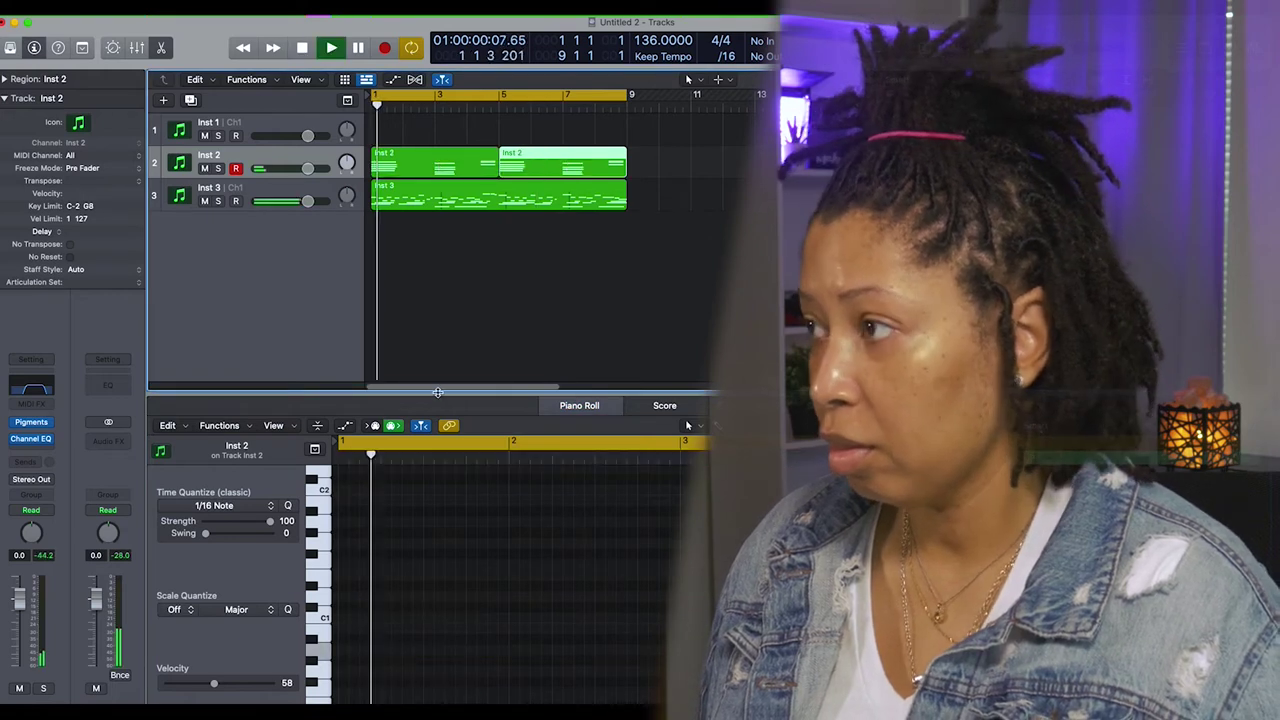
click(484, 230)
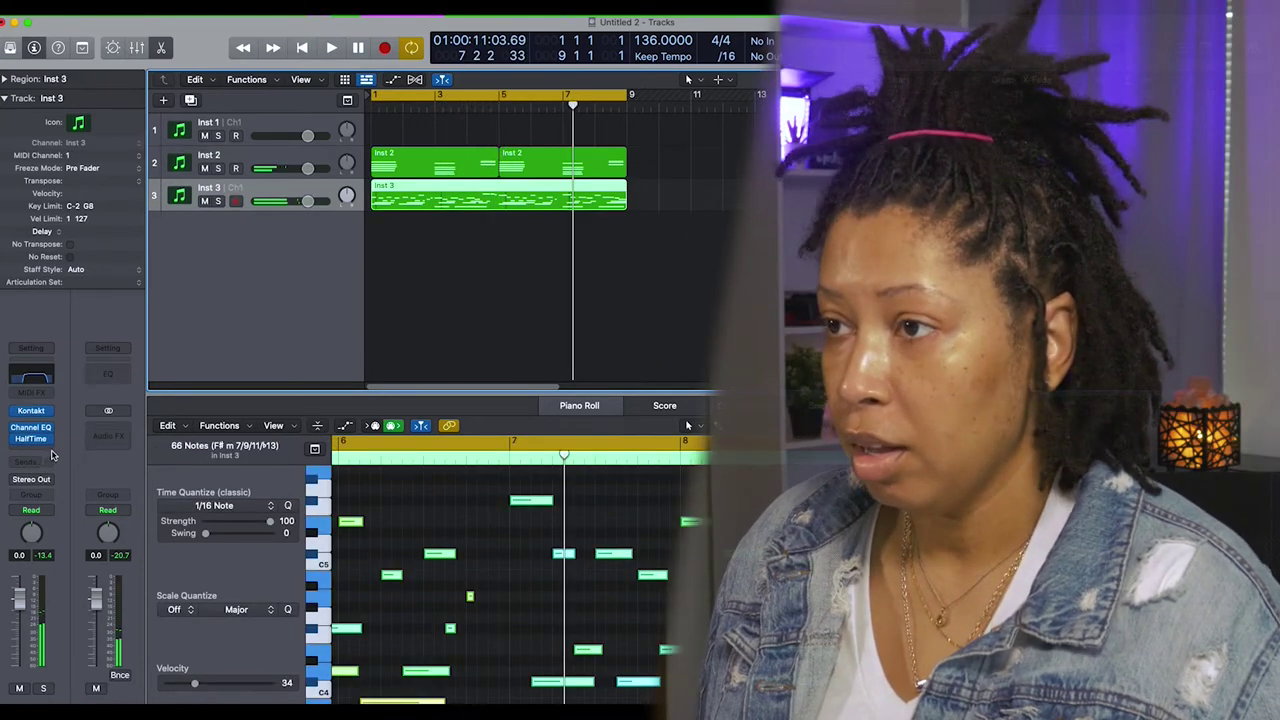
Step: Insert RC-20 Retro Color with the Vinyl 1 preset on Inst 3, choosing Vinyl 2 noise and adjusting the Magnetic amount
click(55, 450)
mouse_move(63, 703)
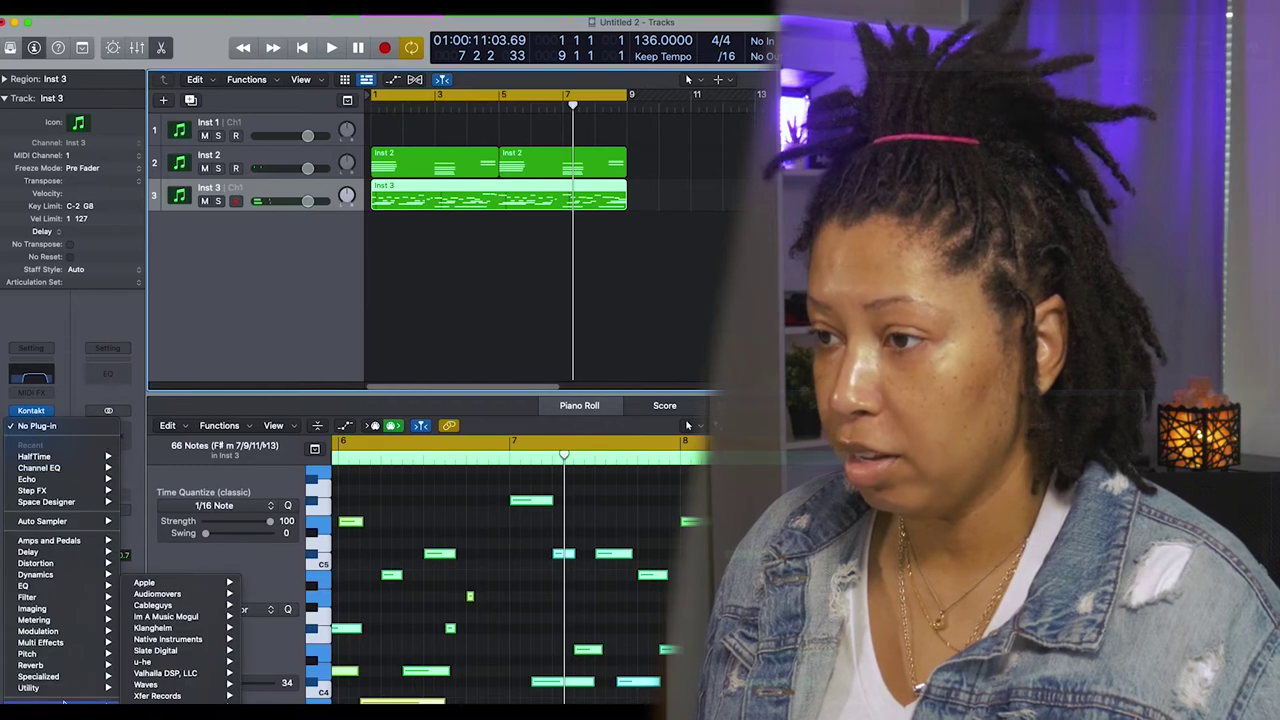
mouse_move(184, 686)
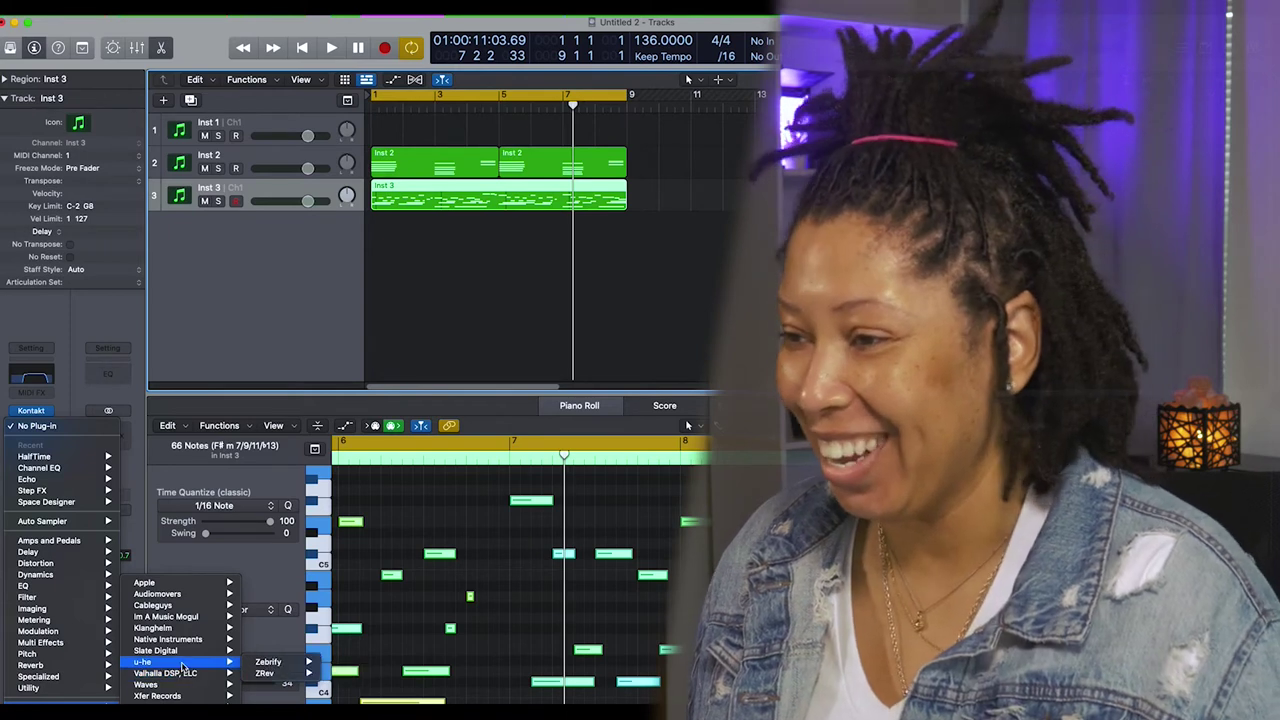
mouse_move(199, 608)
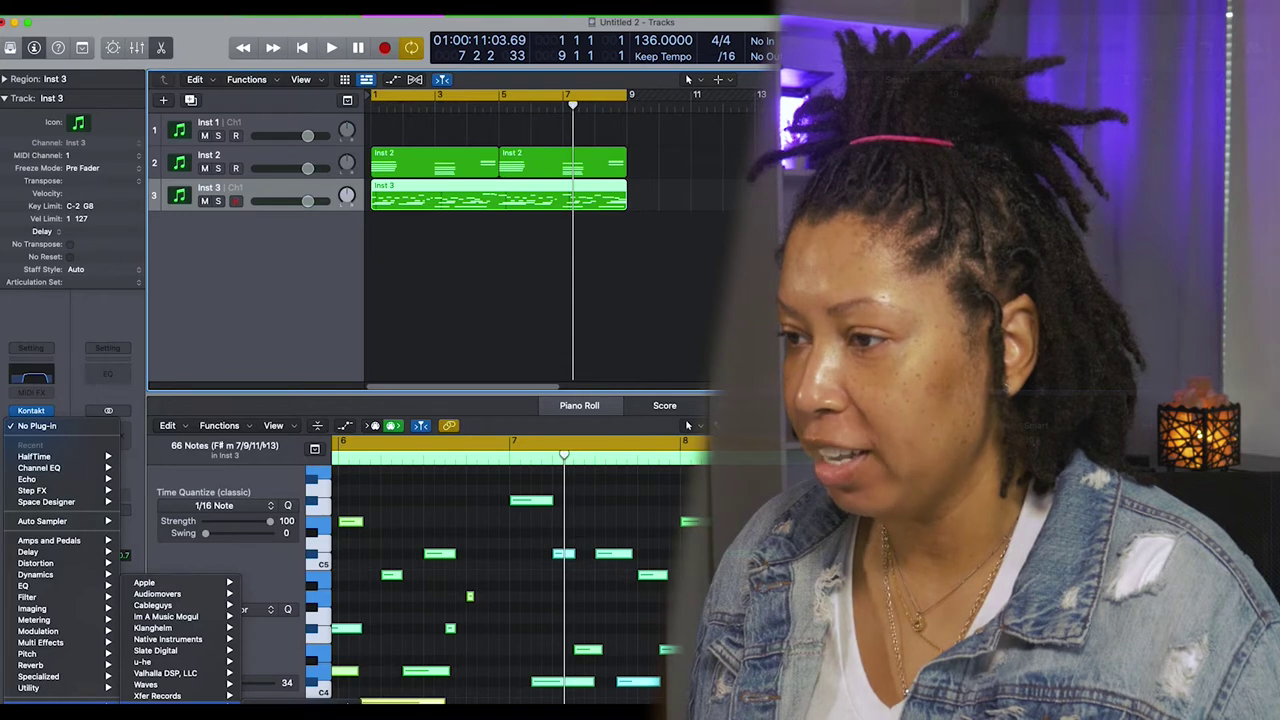
click(370, 710)
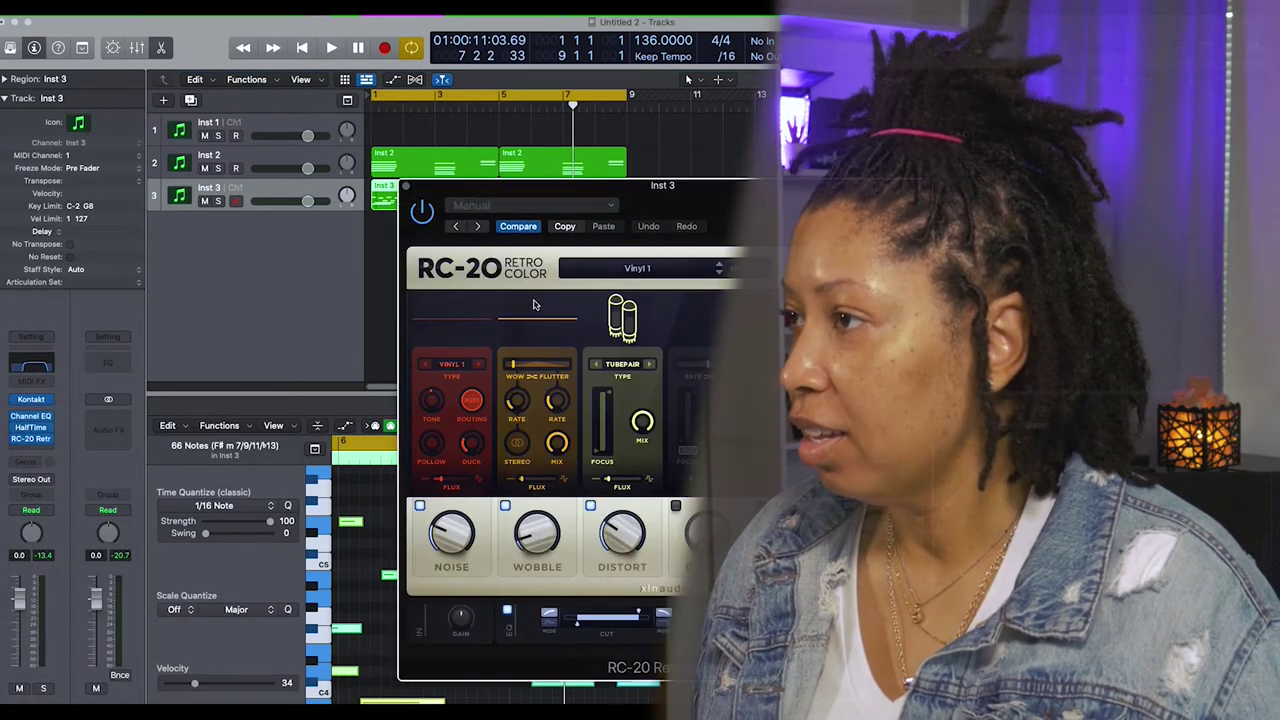
key(space)
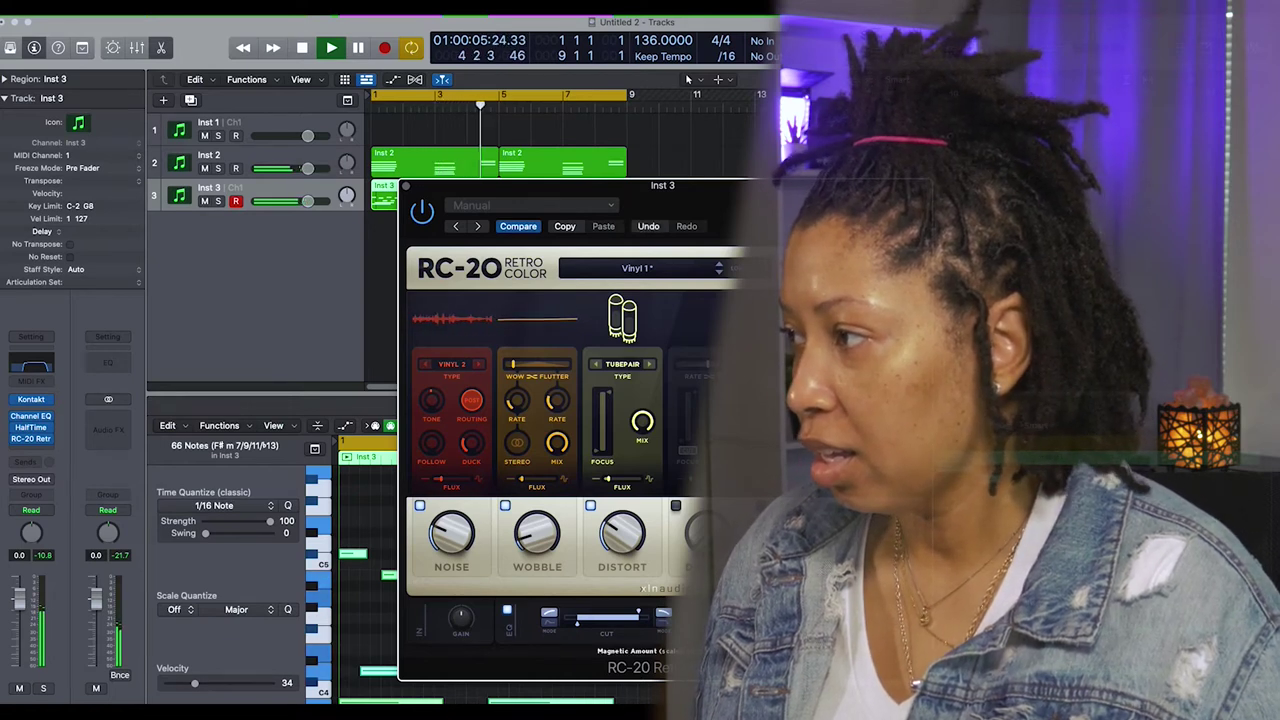
drag(880, 530, 894, 461)
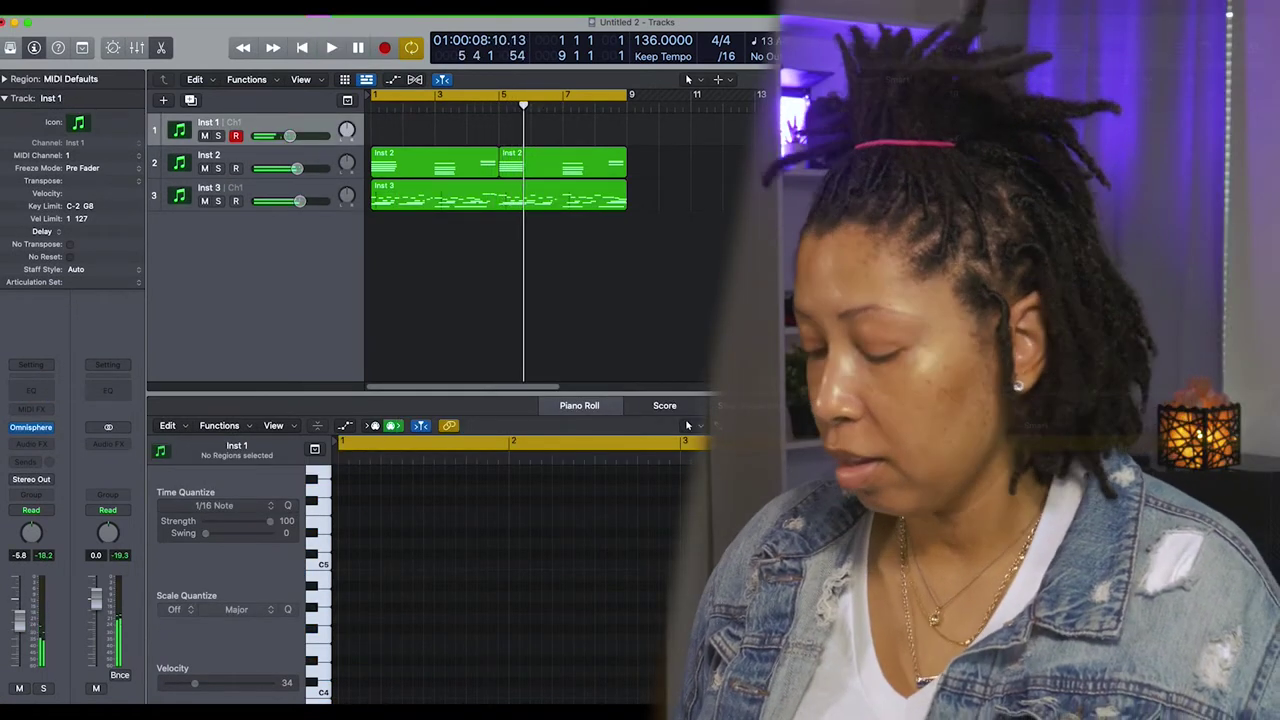
Step: Record an eight-bar melody on Inst 1 with Omnisphere over the looped chords and melody
key(r)
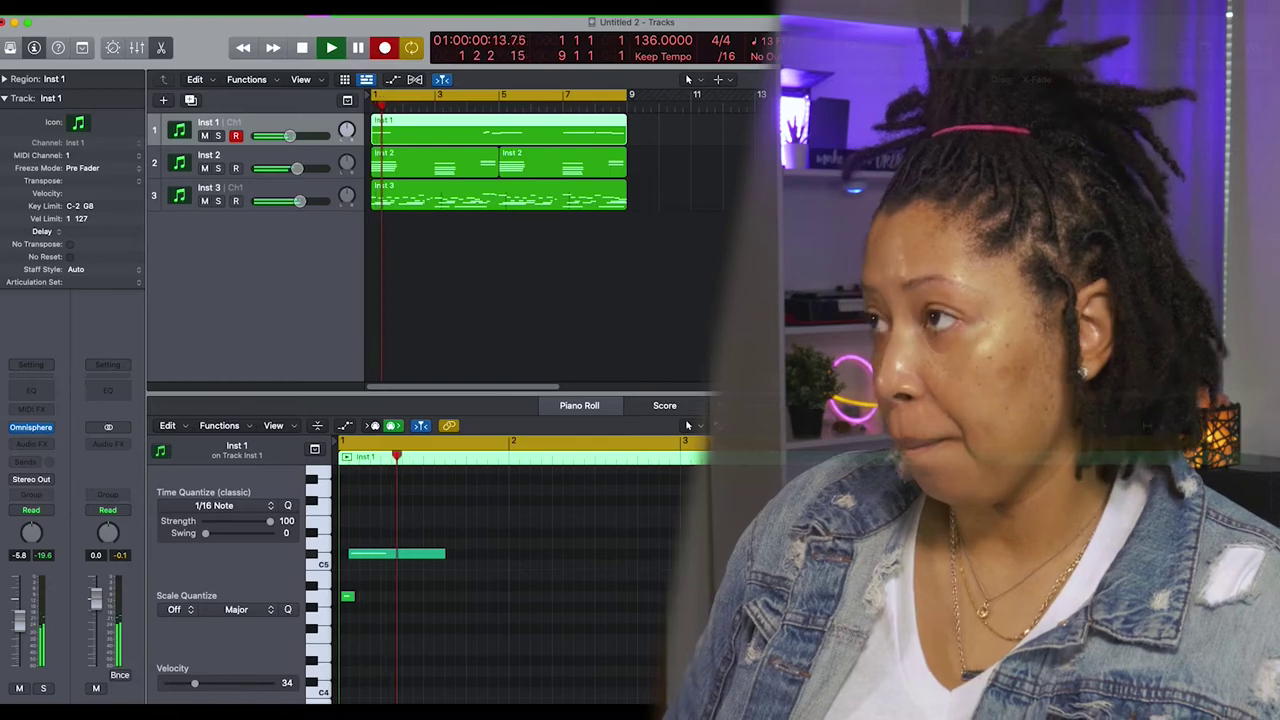
key(space)
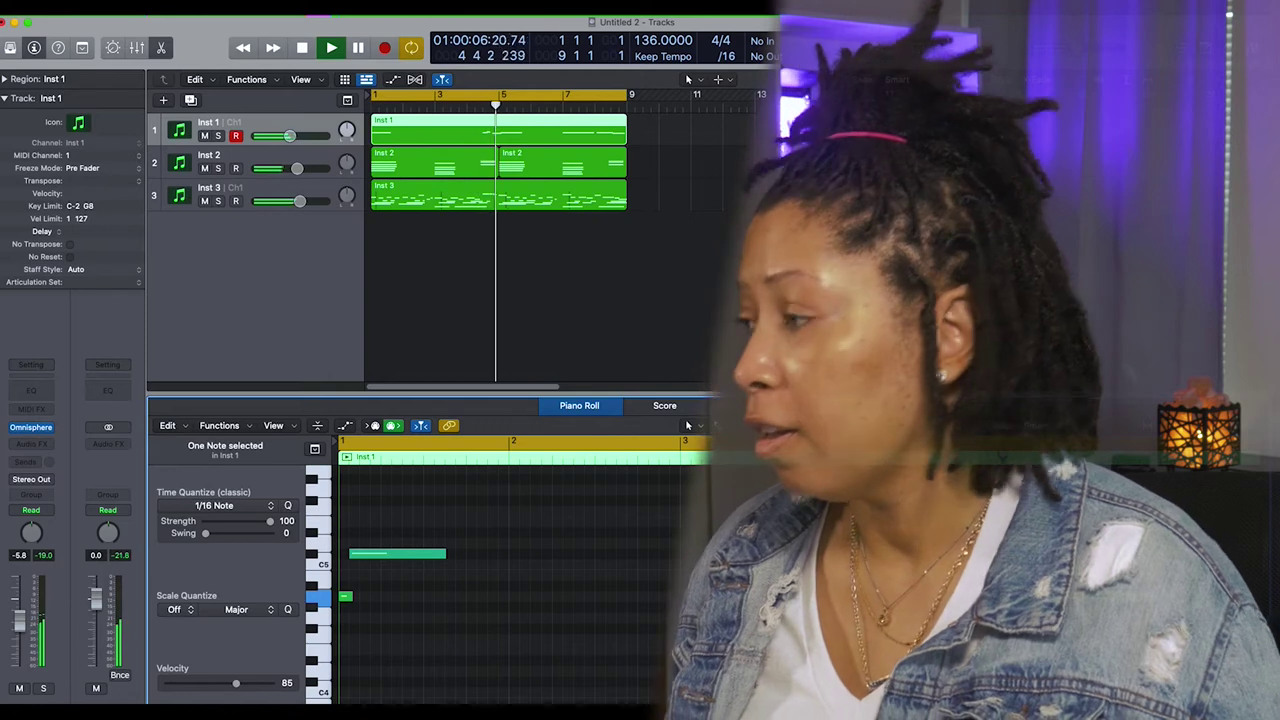
key(space)
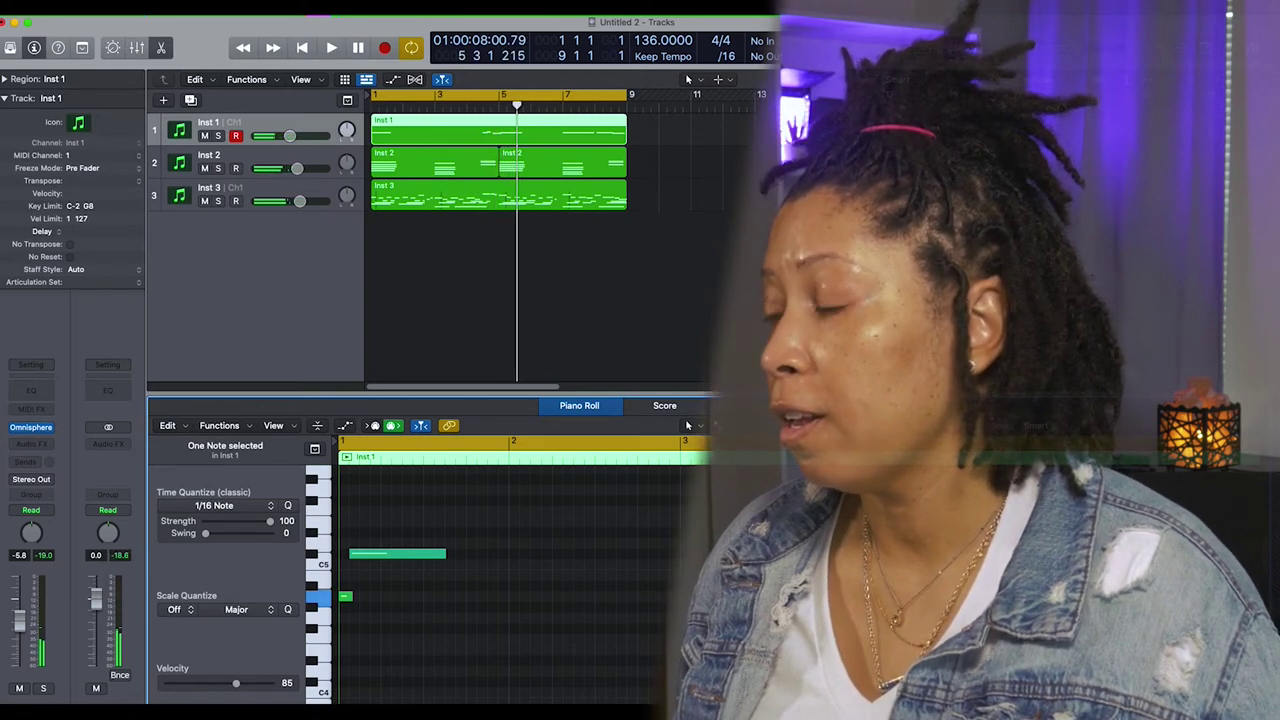
Step: Play back the Inst 1 part and adjust its notes just before bar 5
key(space)
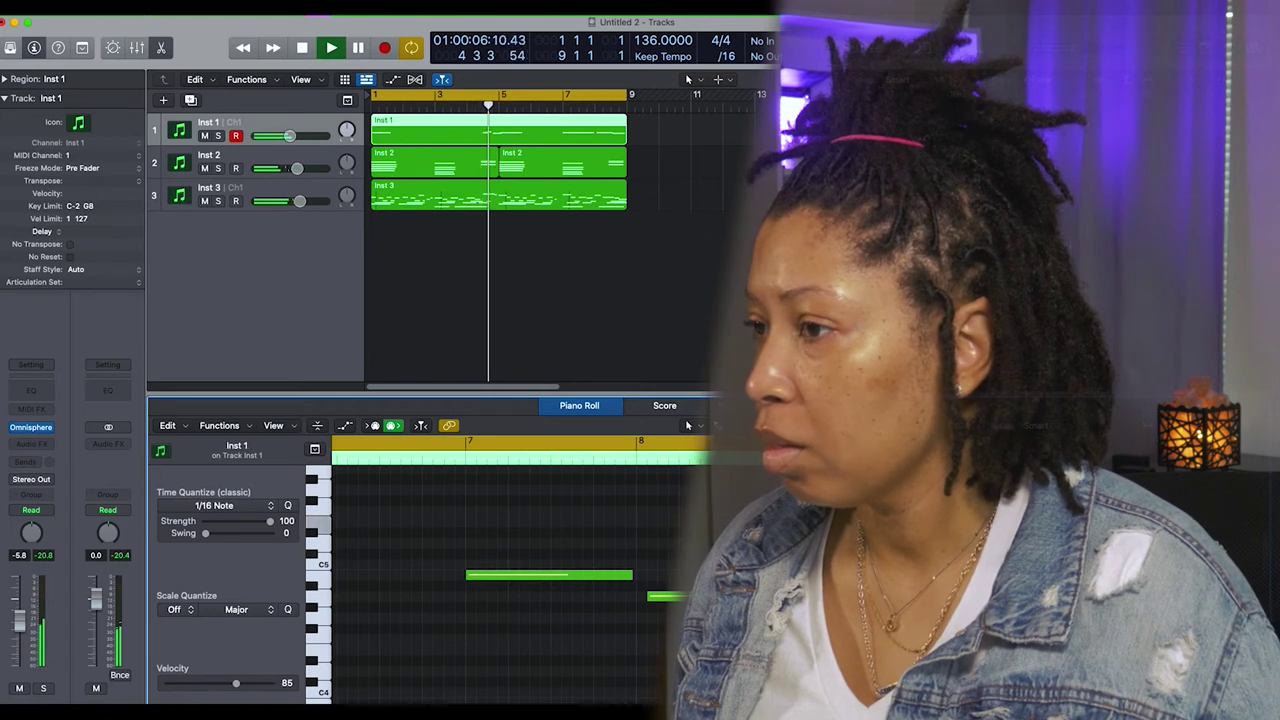
key(space)
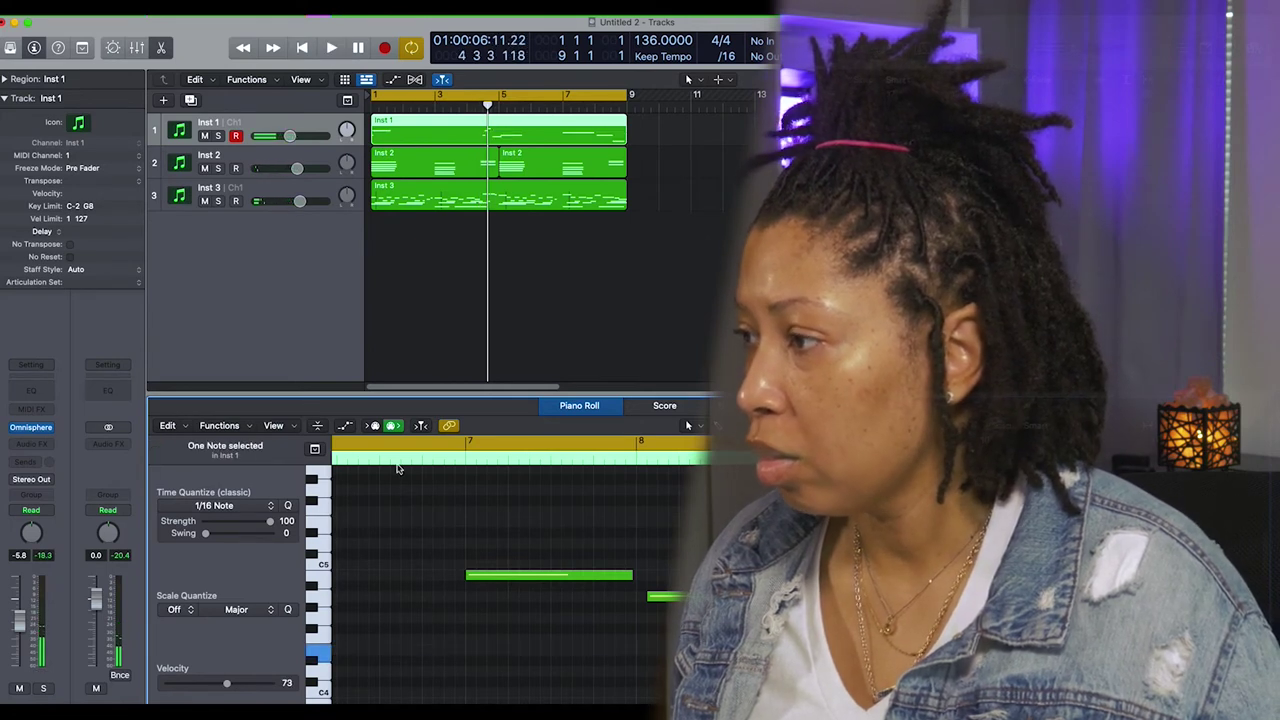
double_click(435, 461)
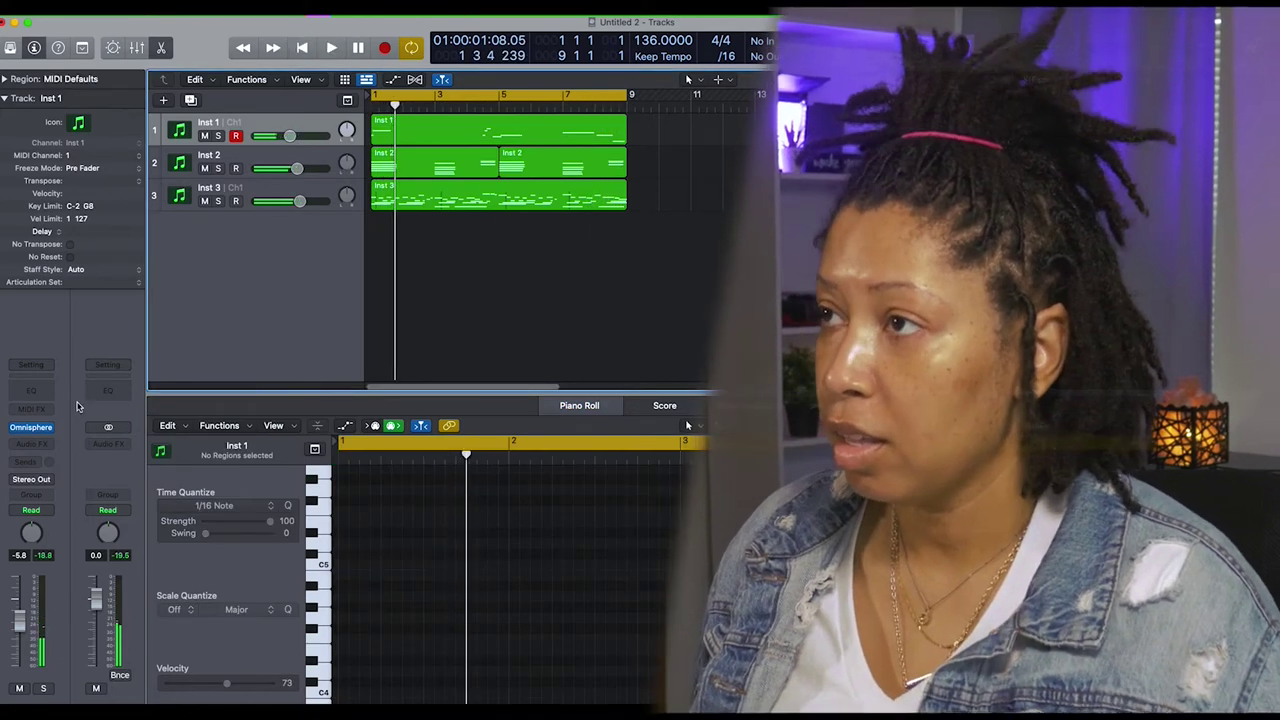
Step: Insert a Channel EQ with a 1020 Hz, 36 dB/Oct low cut and a stereo Stereo Delay on Inst 1, and play the loop
click(30, 440)
mouse_move(45, 495)
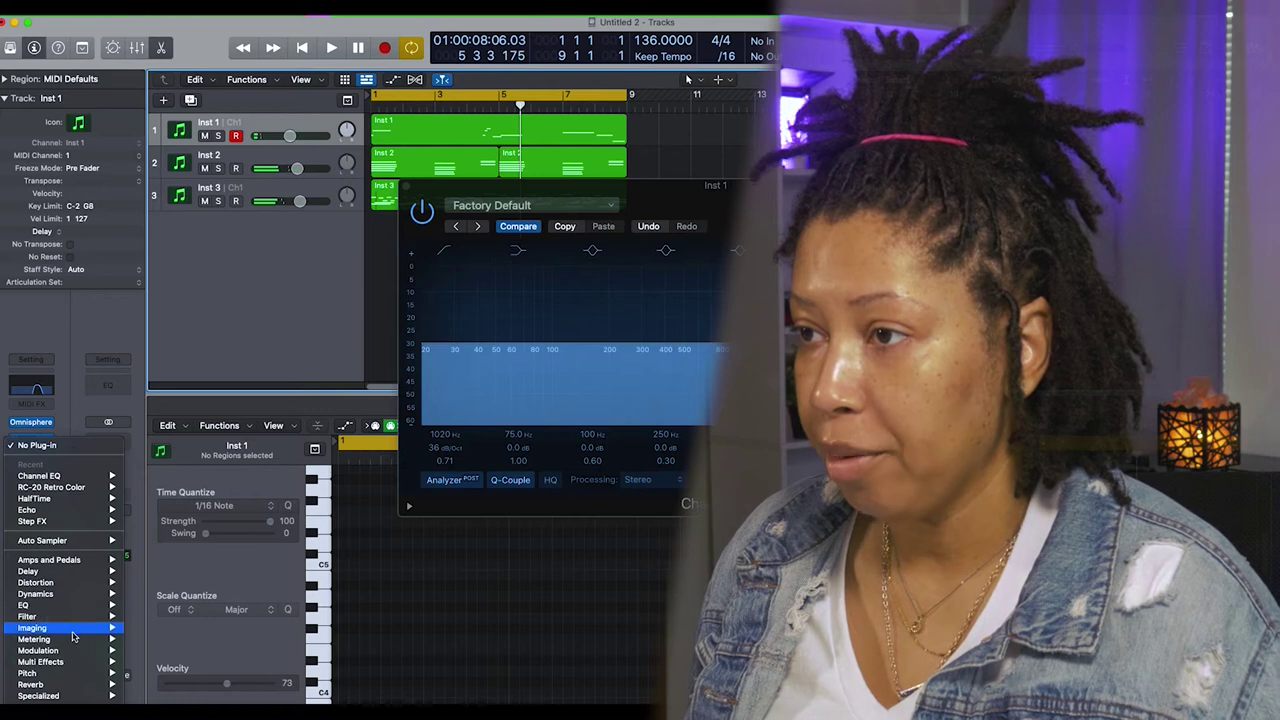
mouse_move(65, 576)
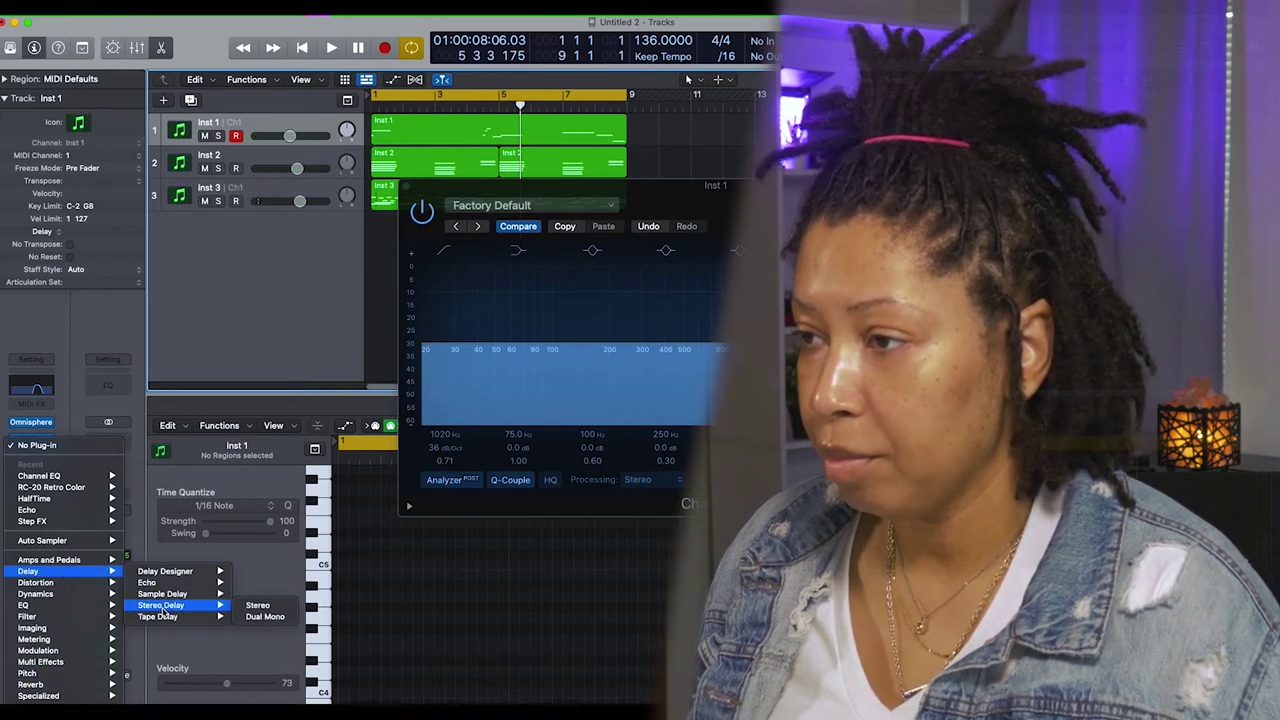
click(257, 605)
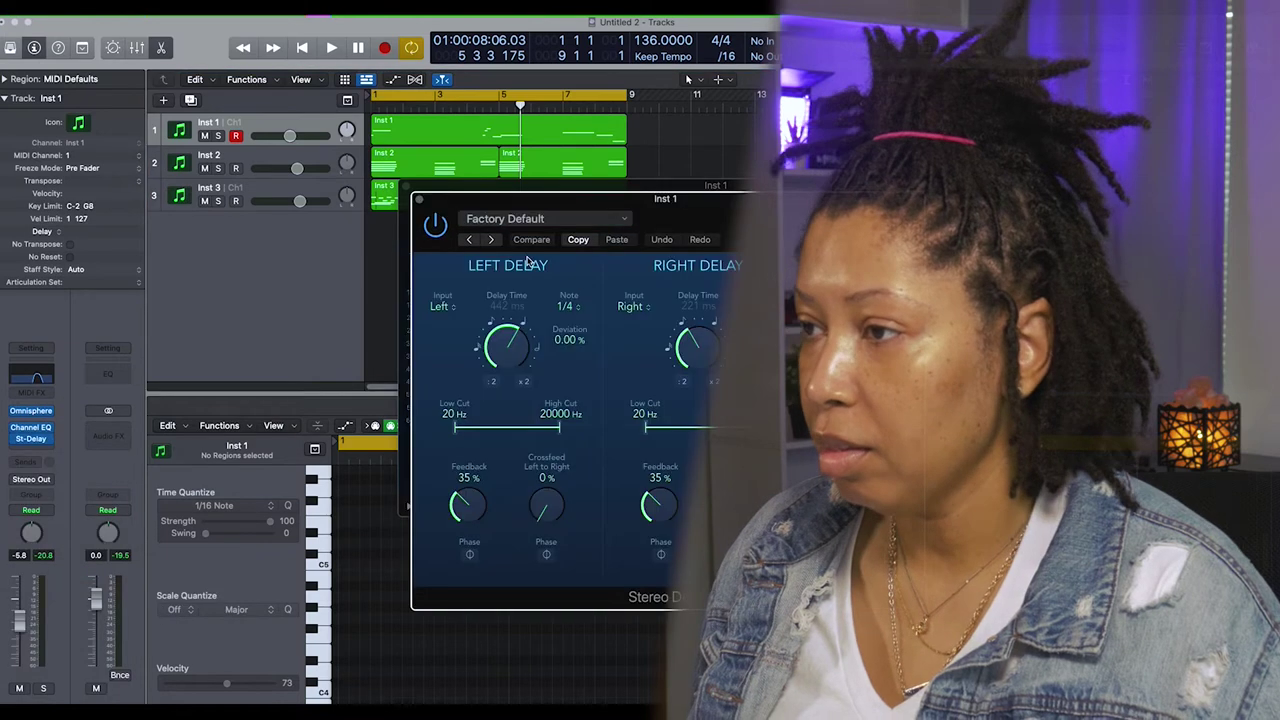
key(space)
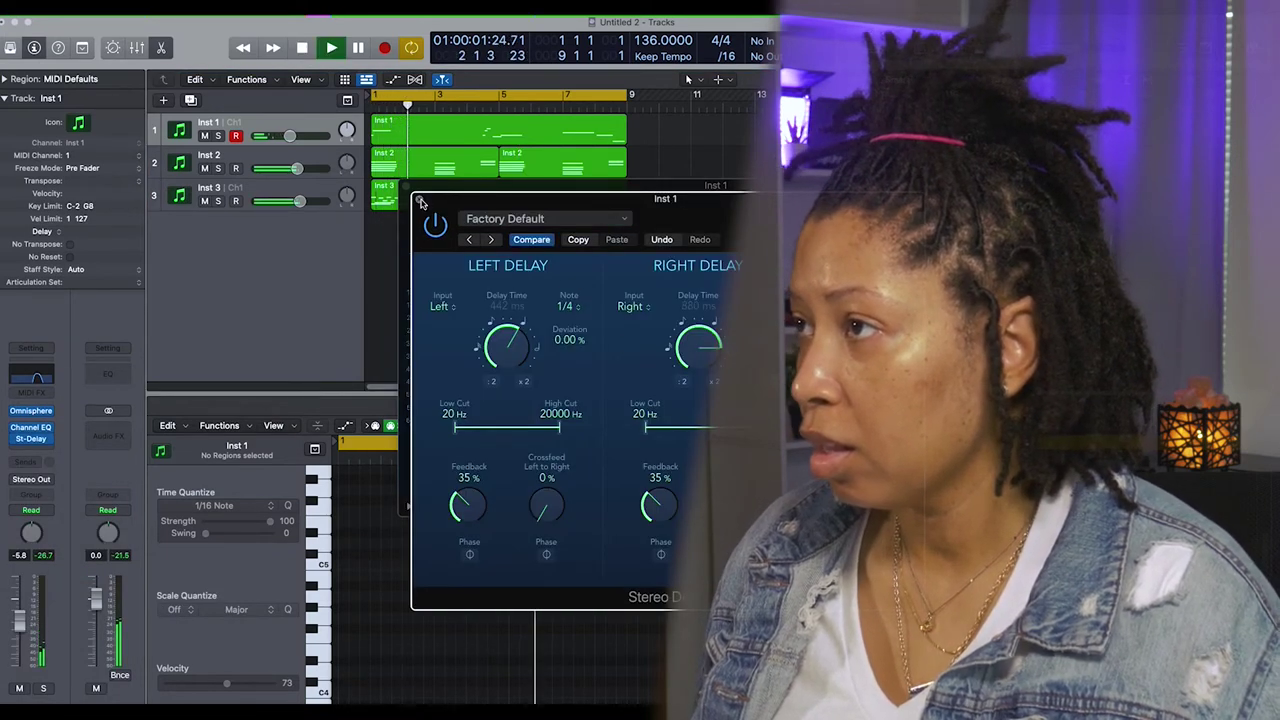
click(420, 201)
click(405, 188)
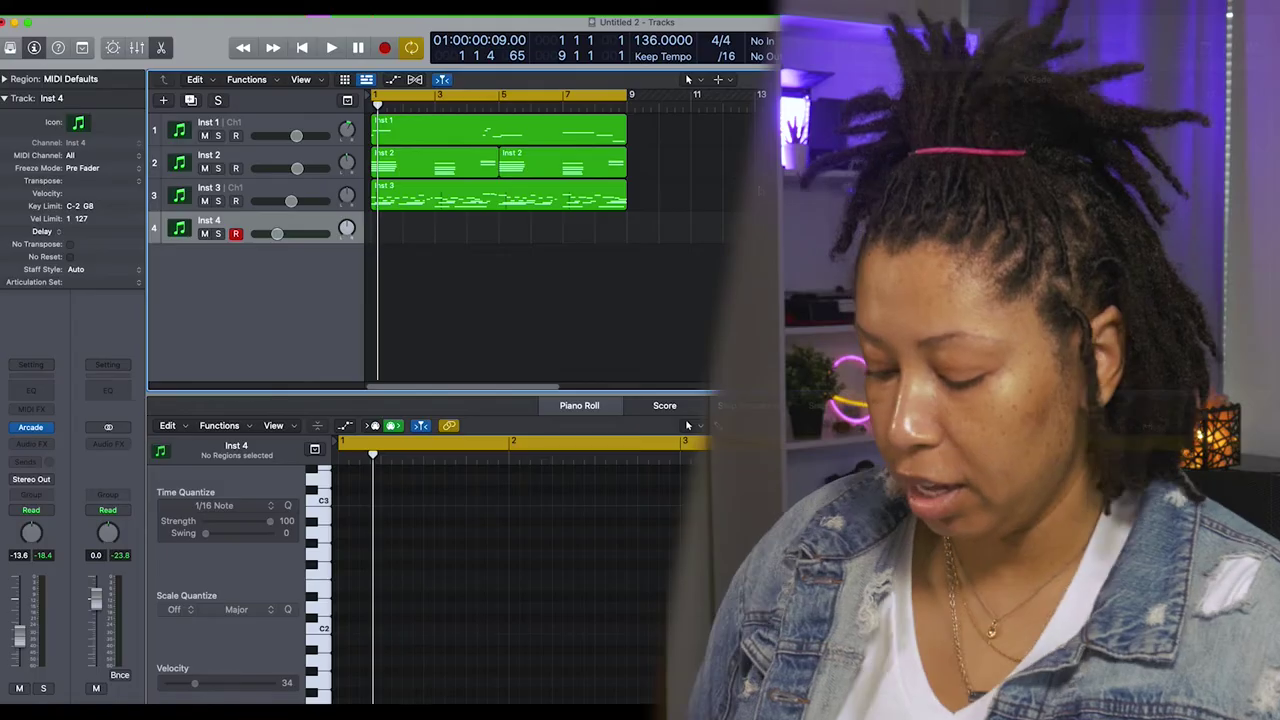
key(space)
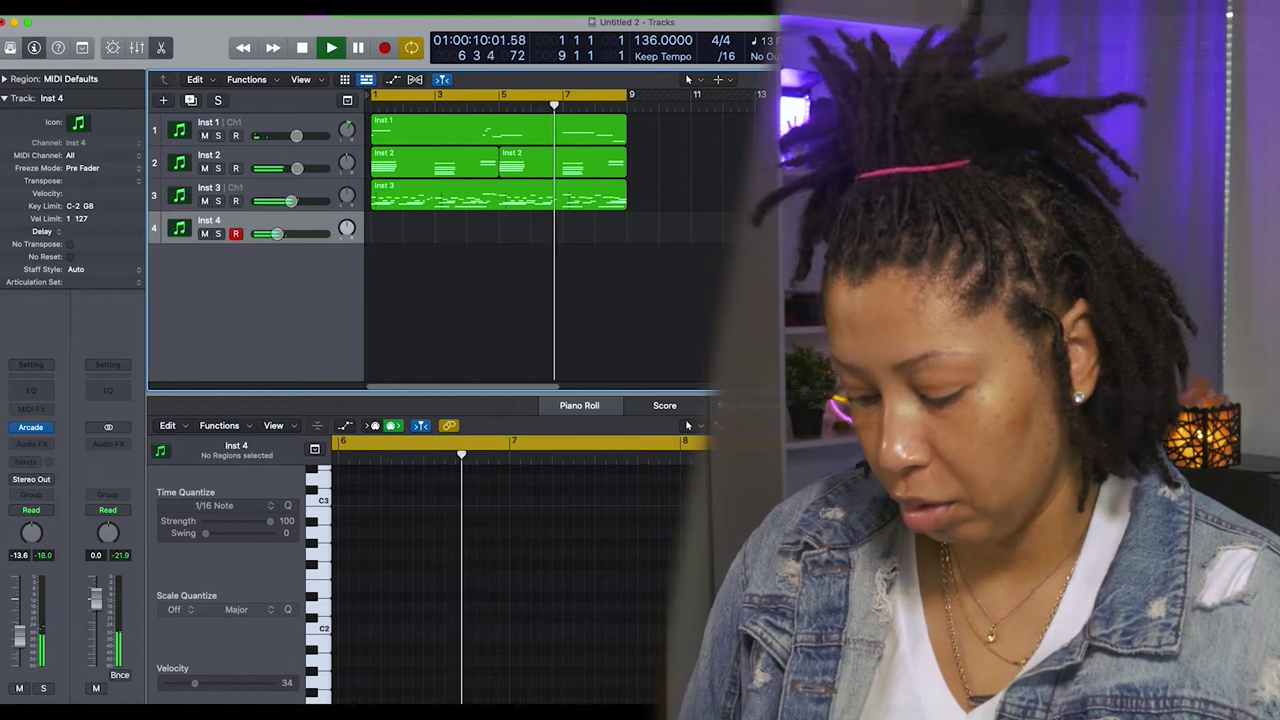
key(space)
key(r)
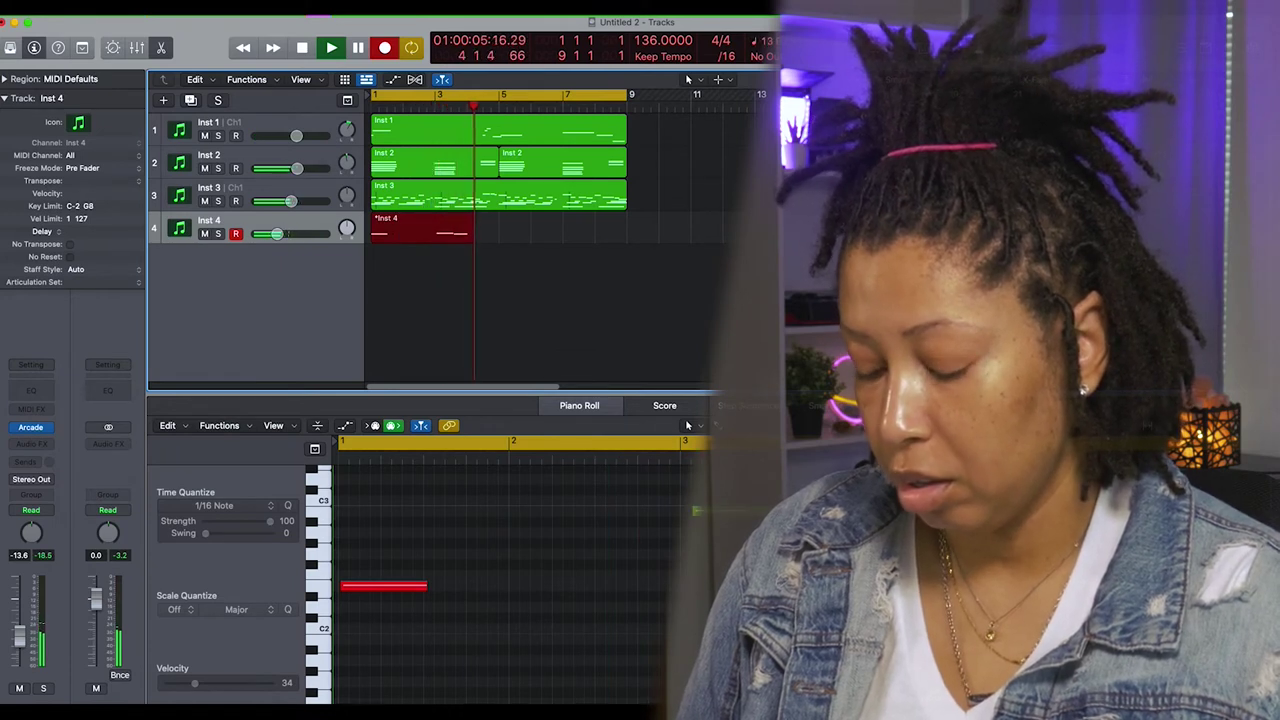
key(space)
key(Delete)
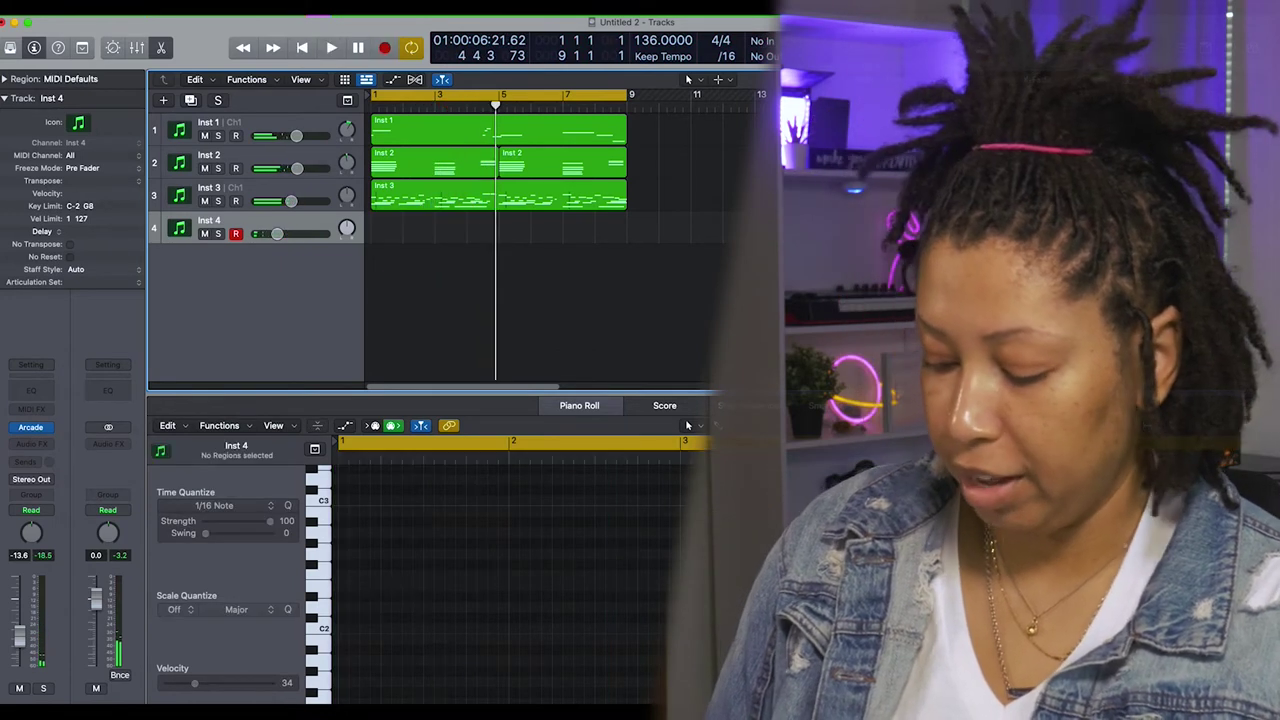
Step: Record an eight-bar part on Inst 4 with Arcade over the looped melody
key(r)
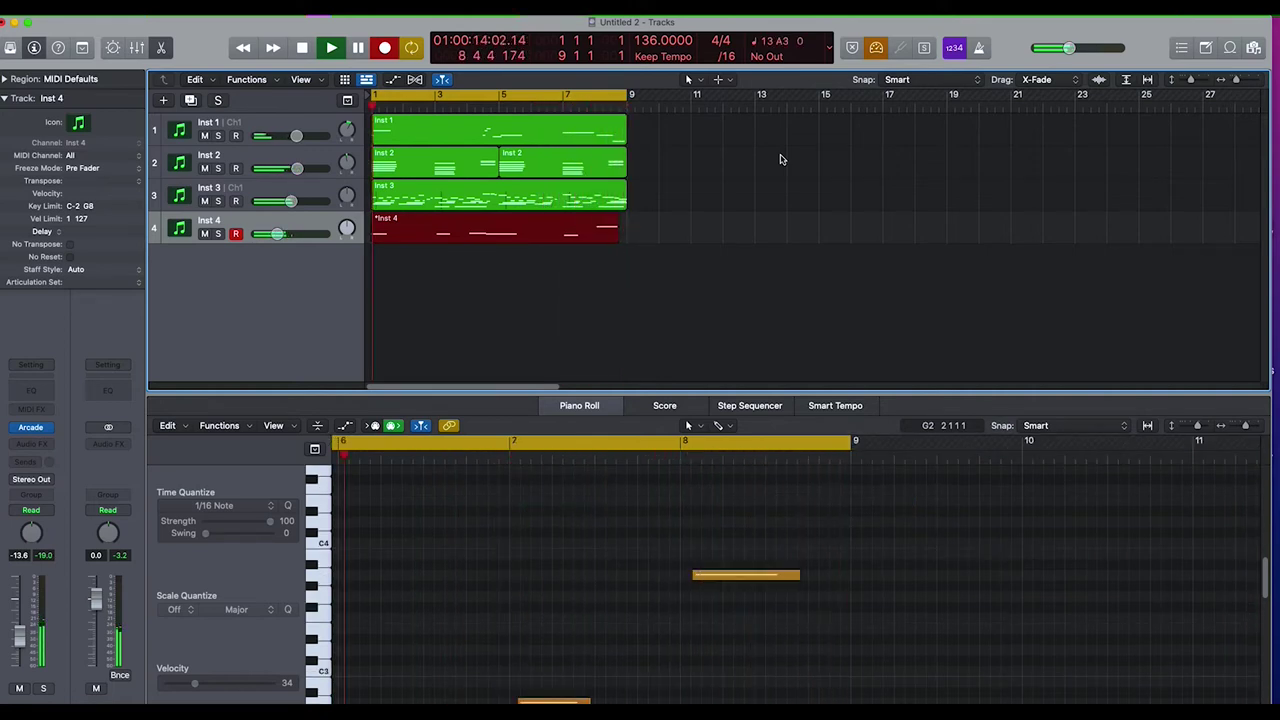
key(space)
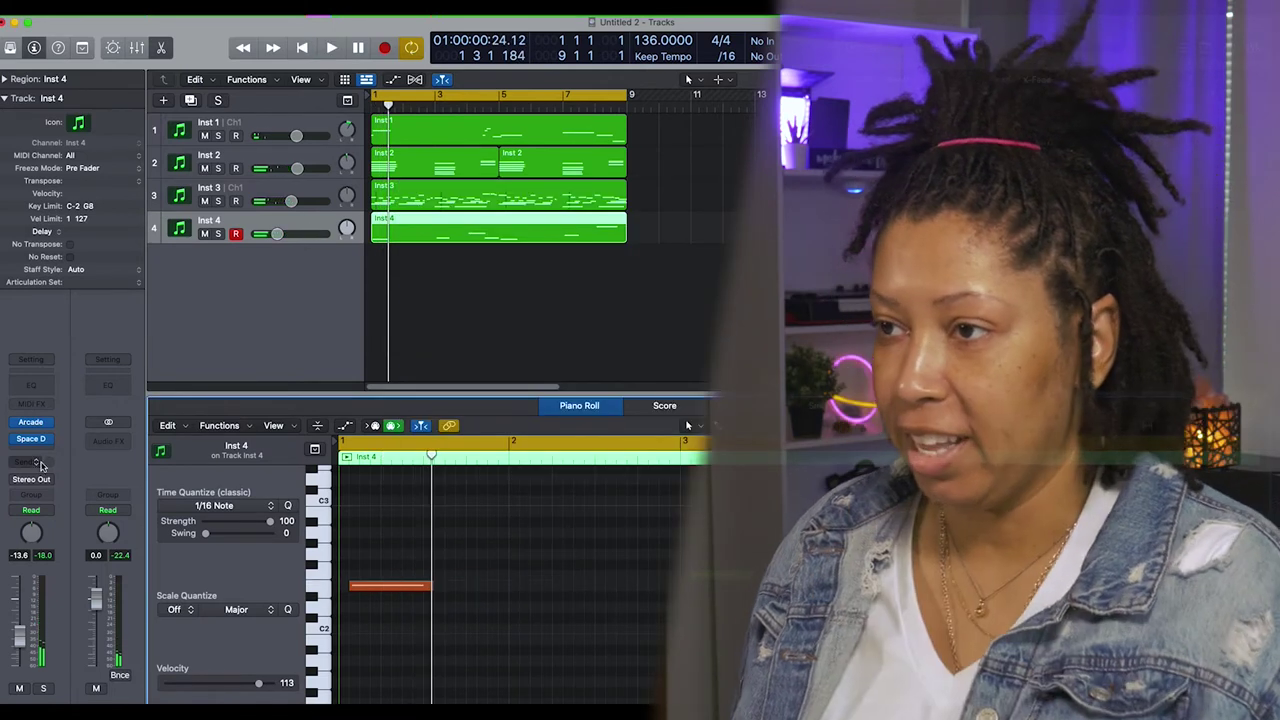
Step: Add Echo and a Channel EQ with a 268 Hz, 48 dB/Oct low cut to Inst 4, adjusting the echo's note value during playback
click(30, 450)
mouse_move(89, 686)
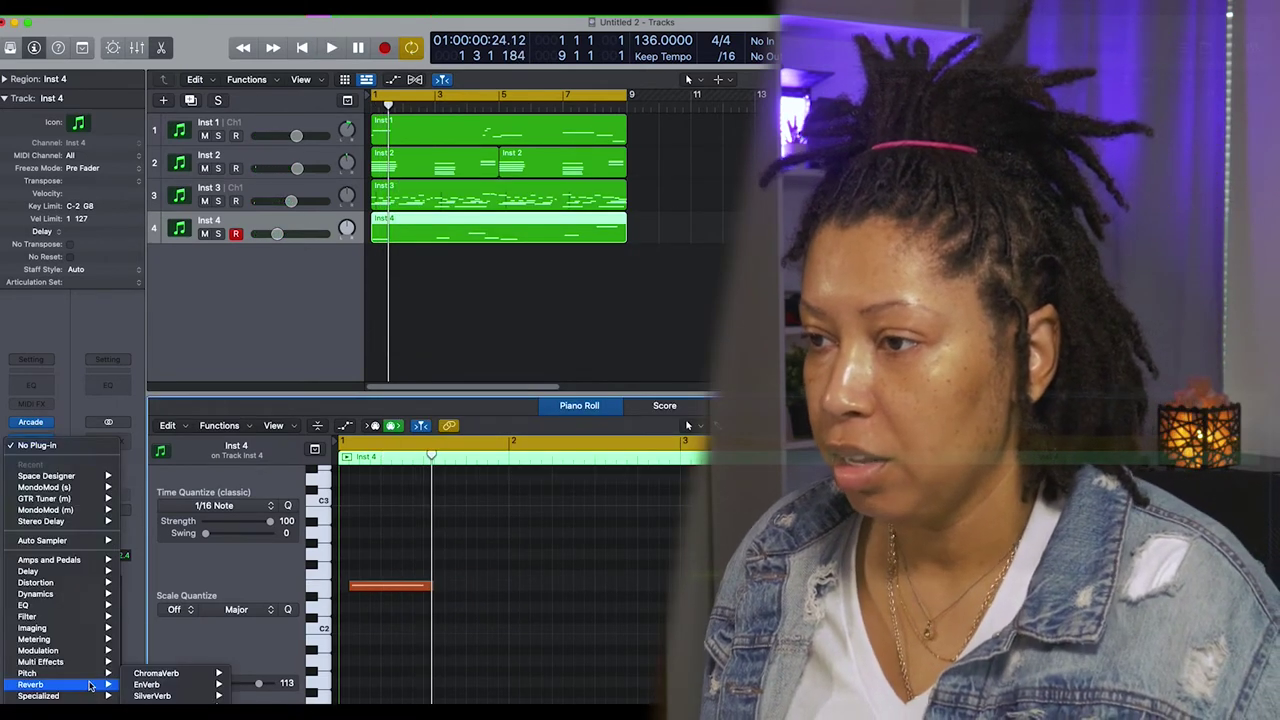
mouse_move(60, 571)
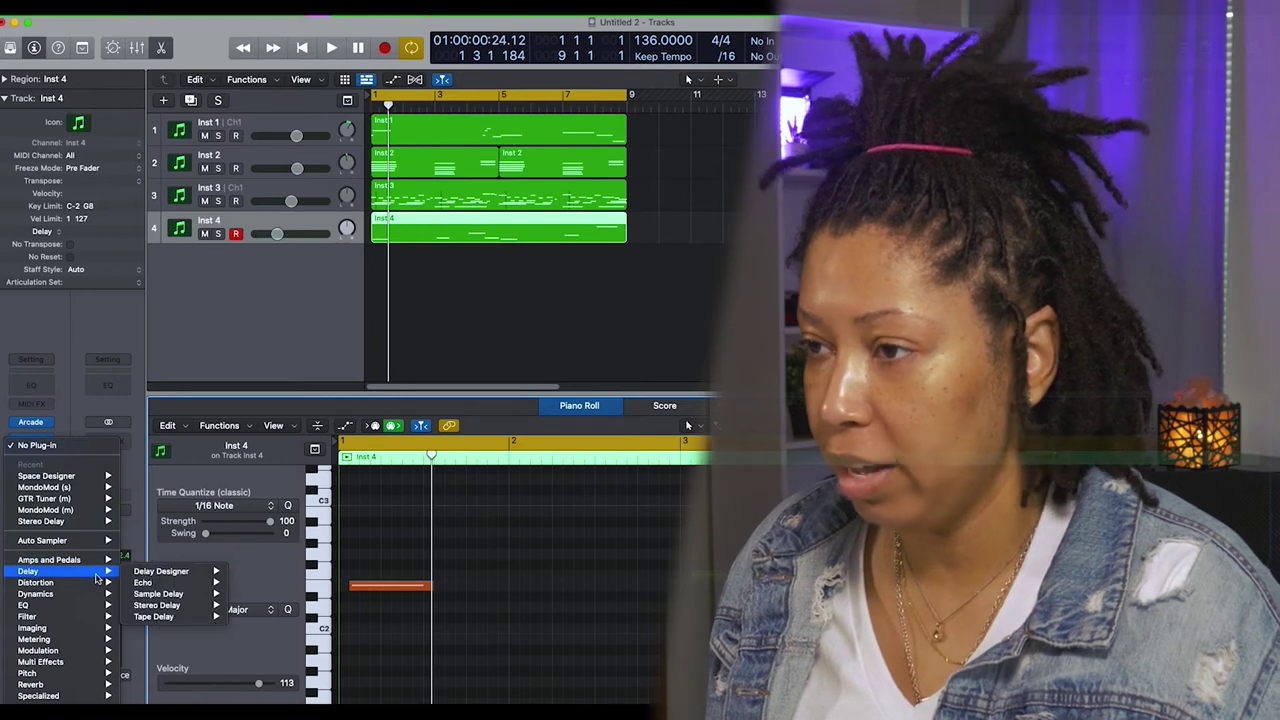
mouse_move(145, 584)
click(253, 582)
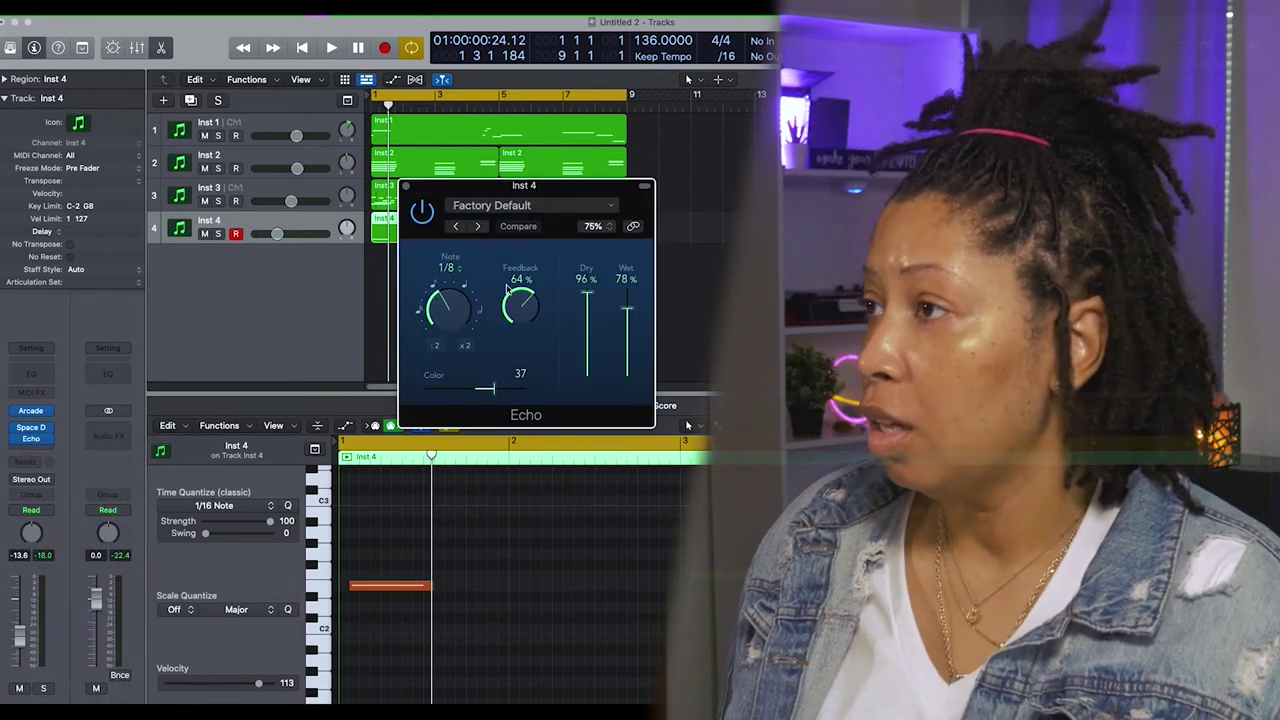
key(space)
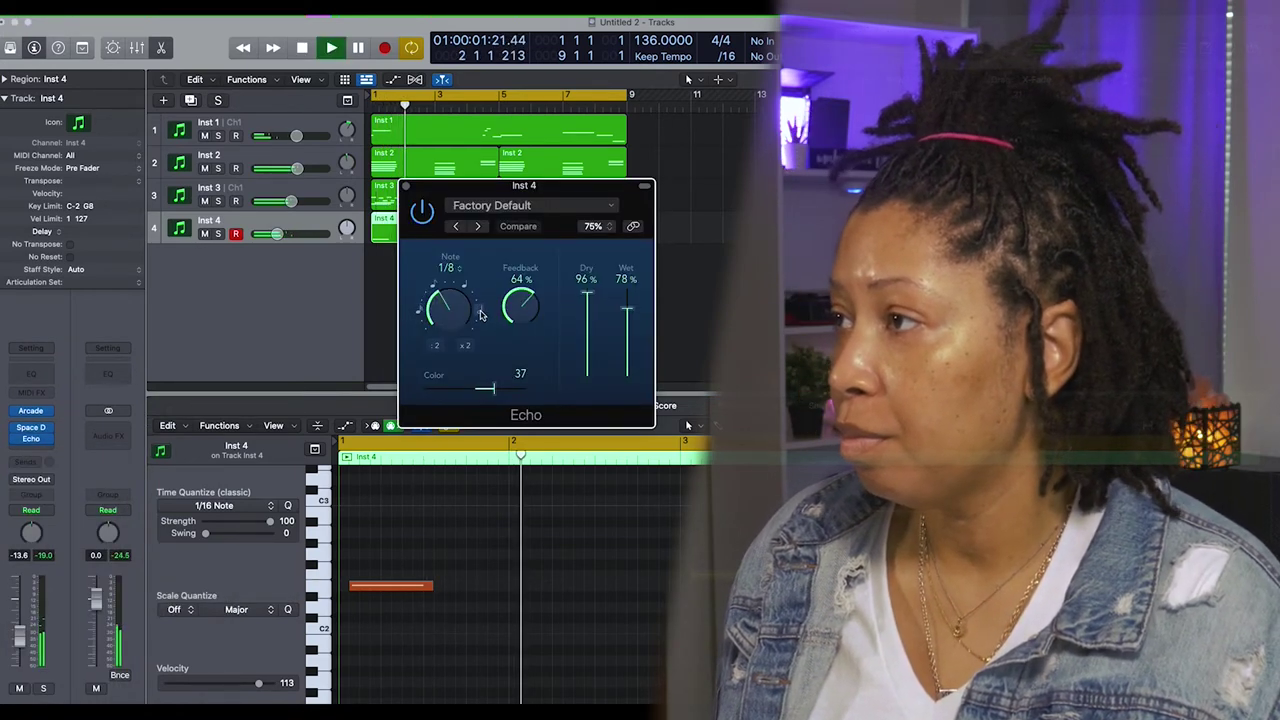
drag(481, 314, 467, 290)
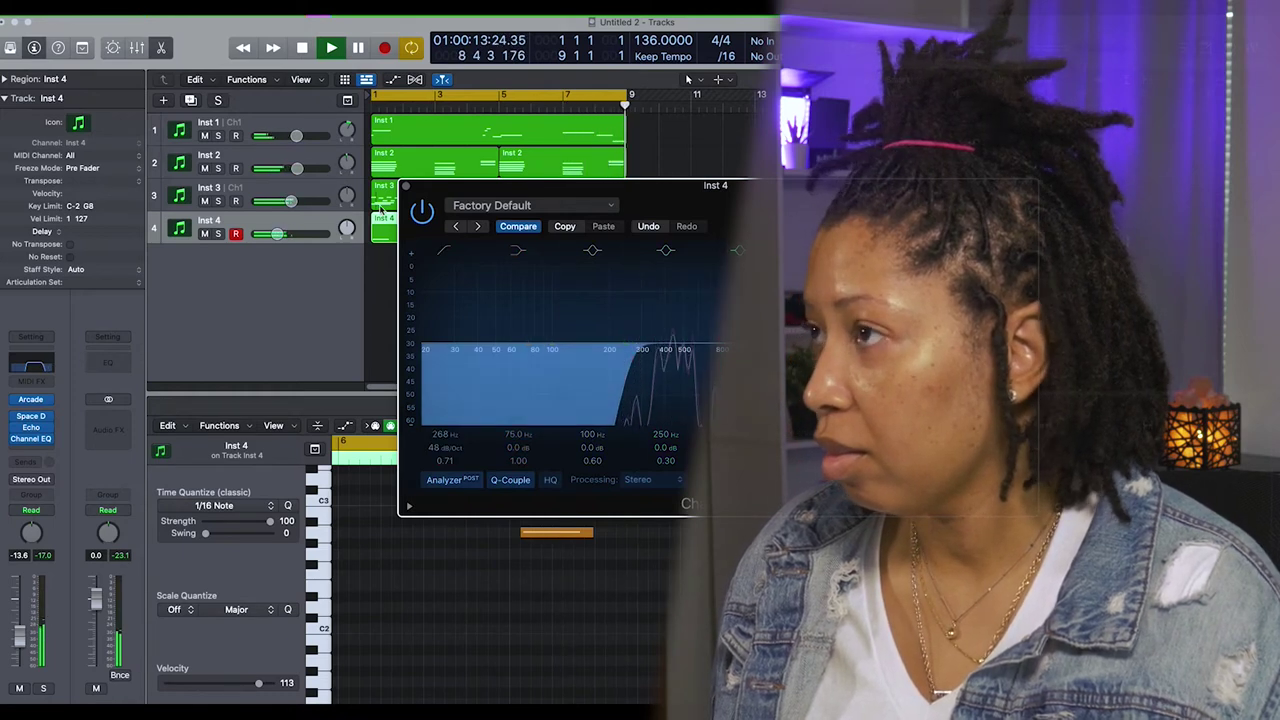
click(406, 186)
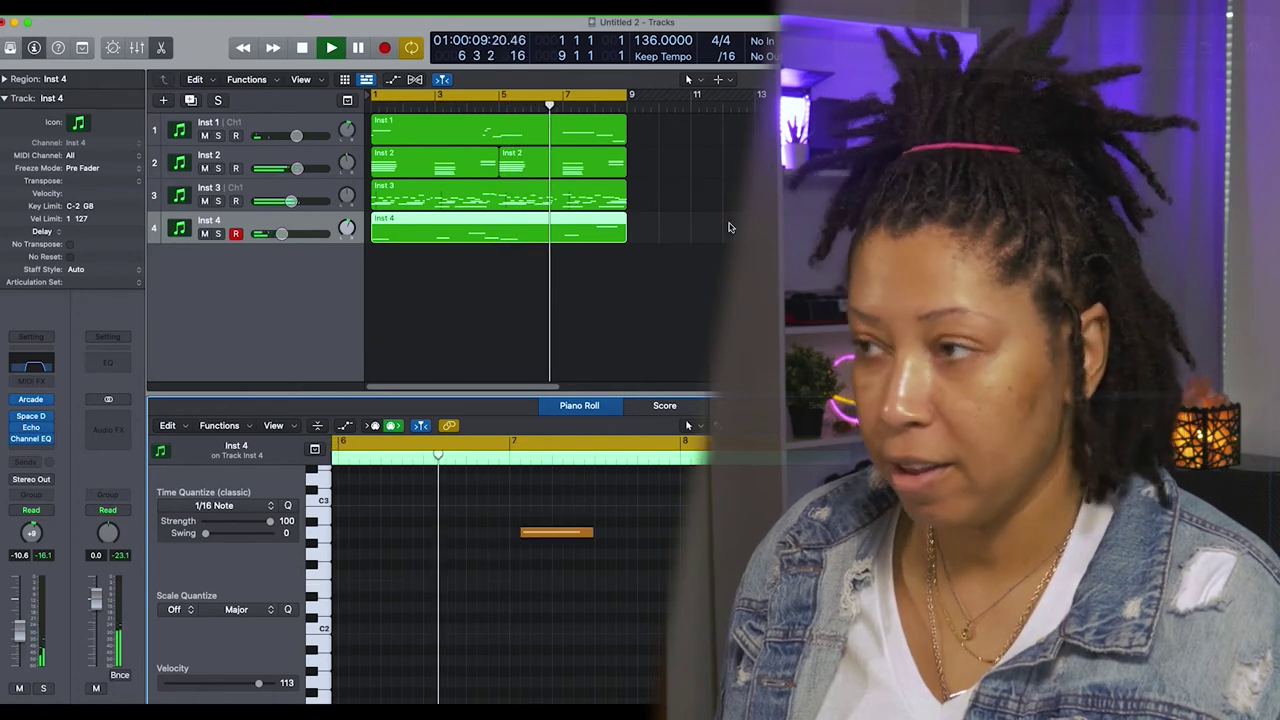
click(731, 227)
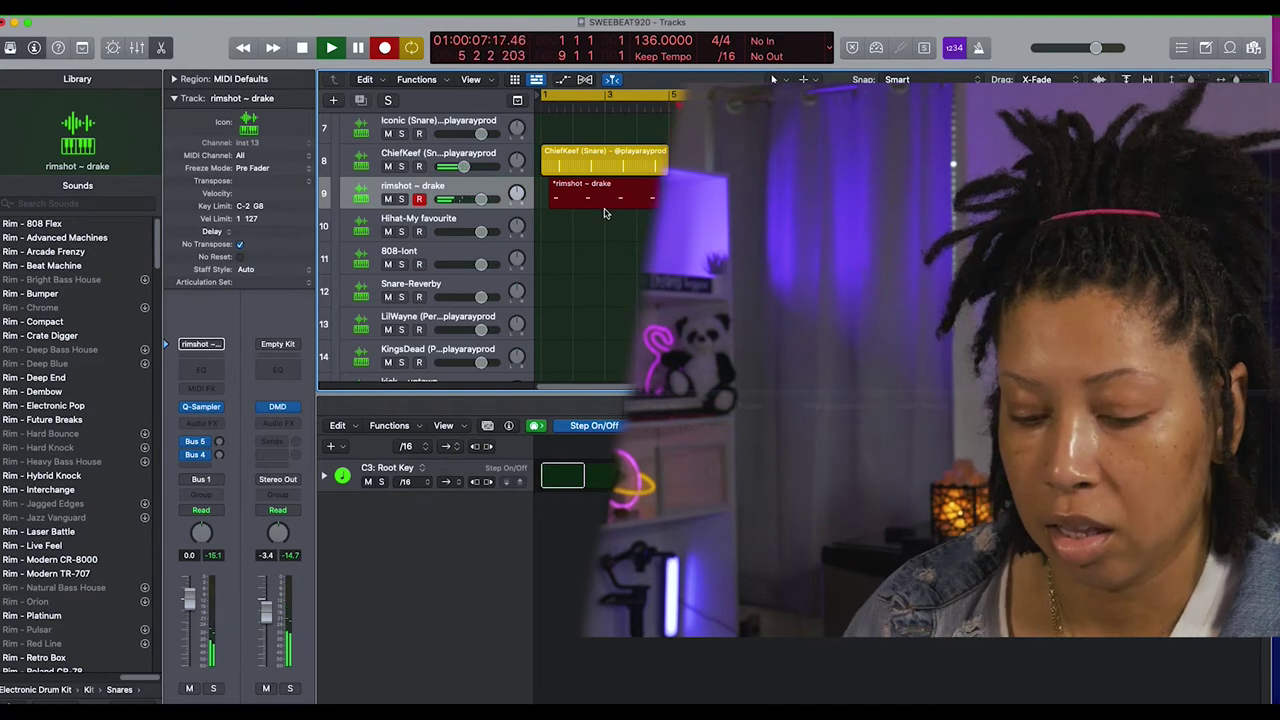
Step: Record the rimshot ~ drake, Snare-Reverby and kick ~ uptown drum parts over the loop in the SWEEBEAT920 project and play them back
key(space)
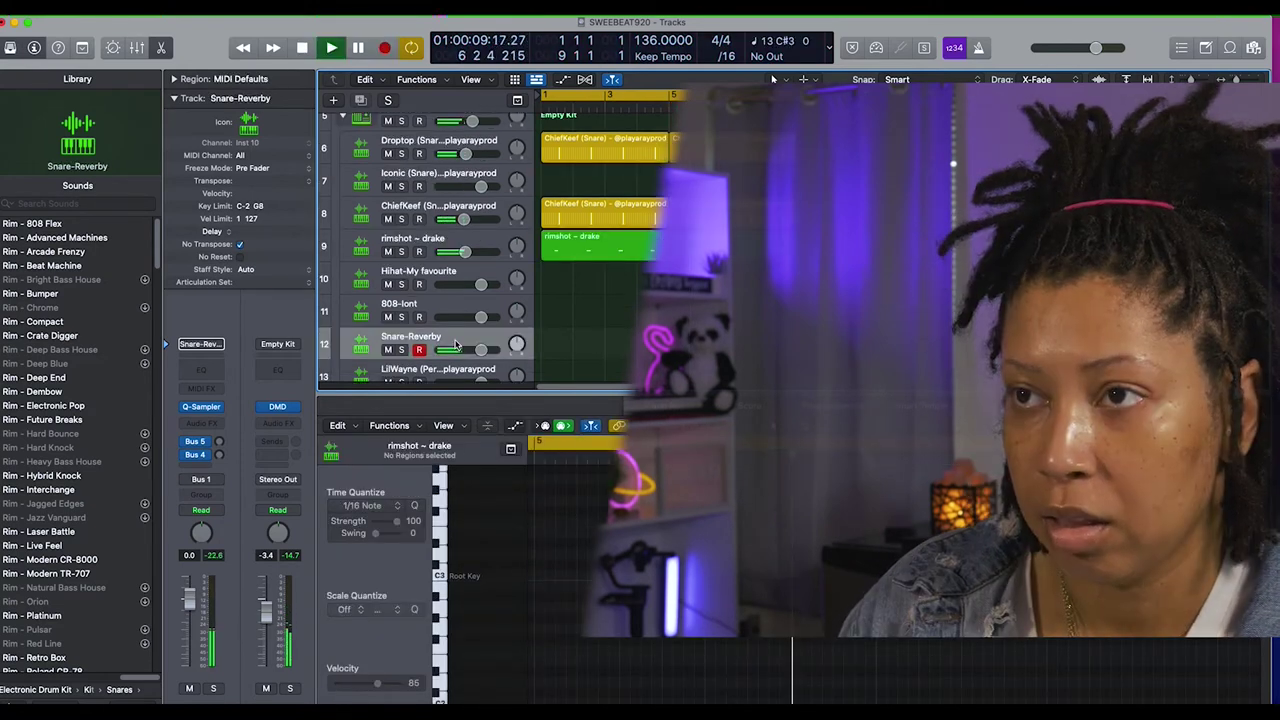
key(r)
key(t)
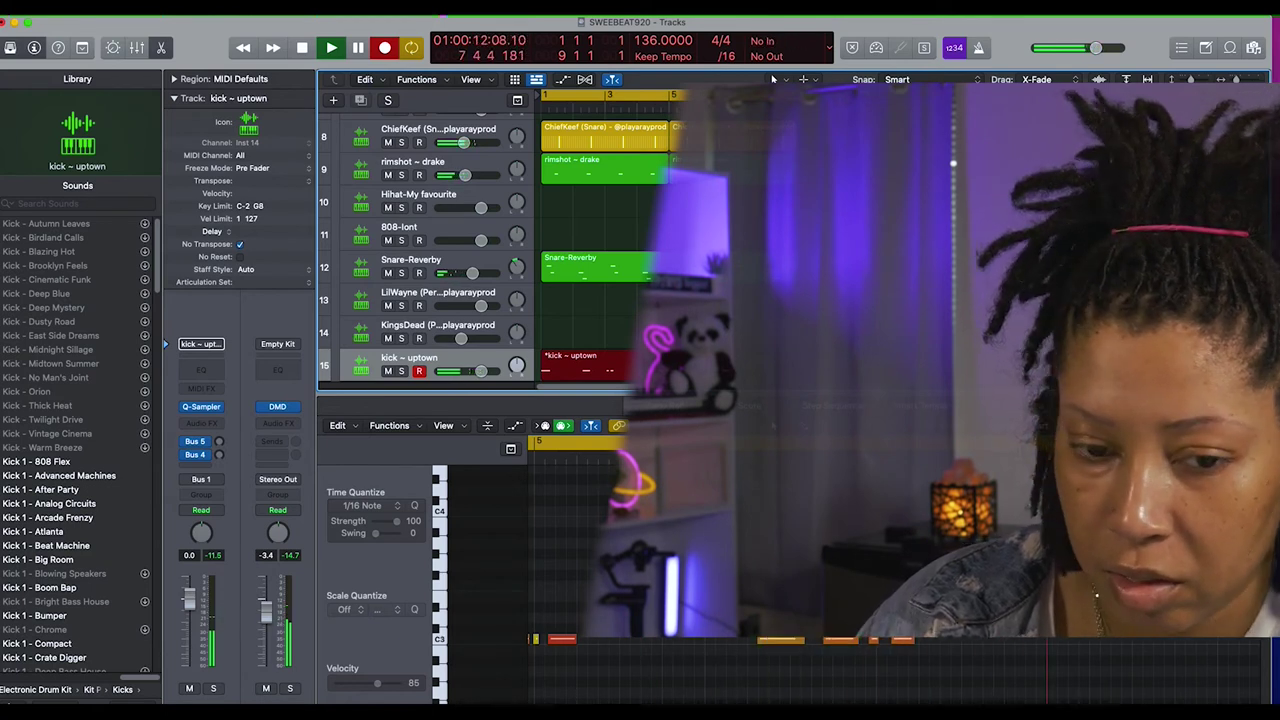
key(space)
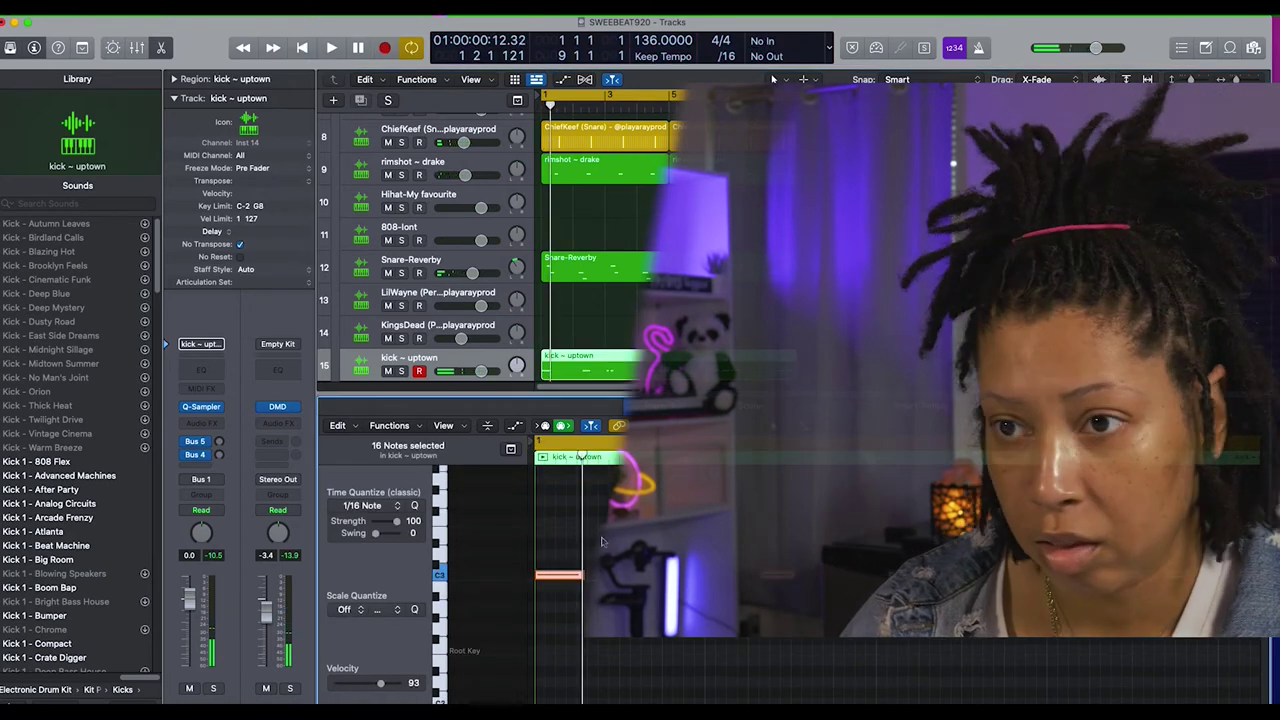
key(space)
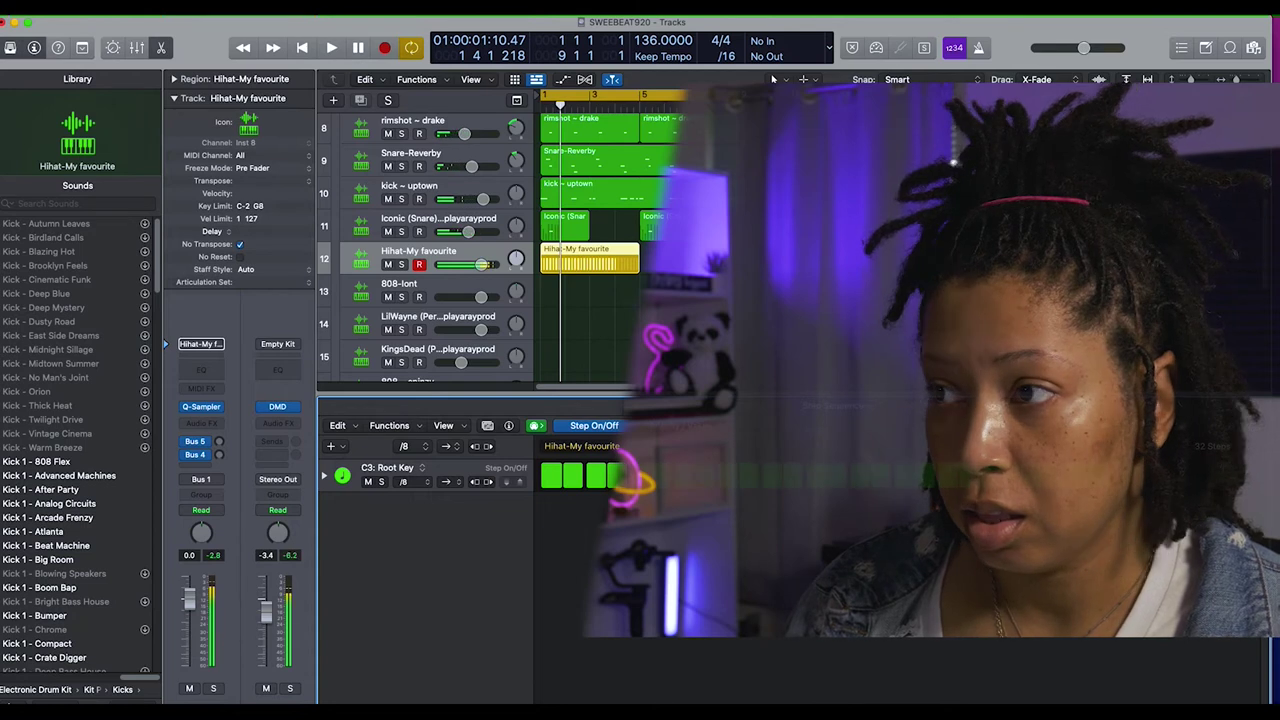
Step: Switch off the fourth and twentieth steps of the Hihat-My favourite step pattern, checking the rhythm by playing the loop
key(space)
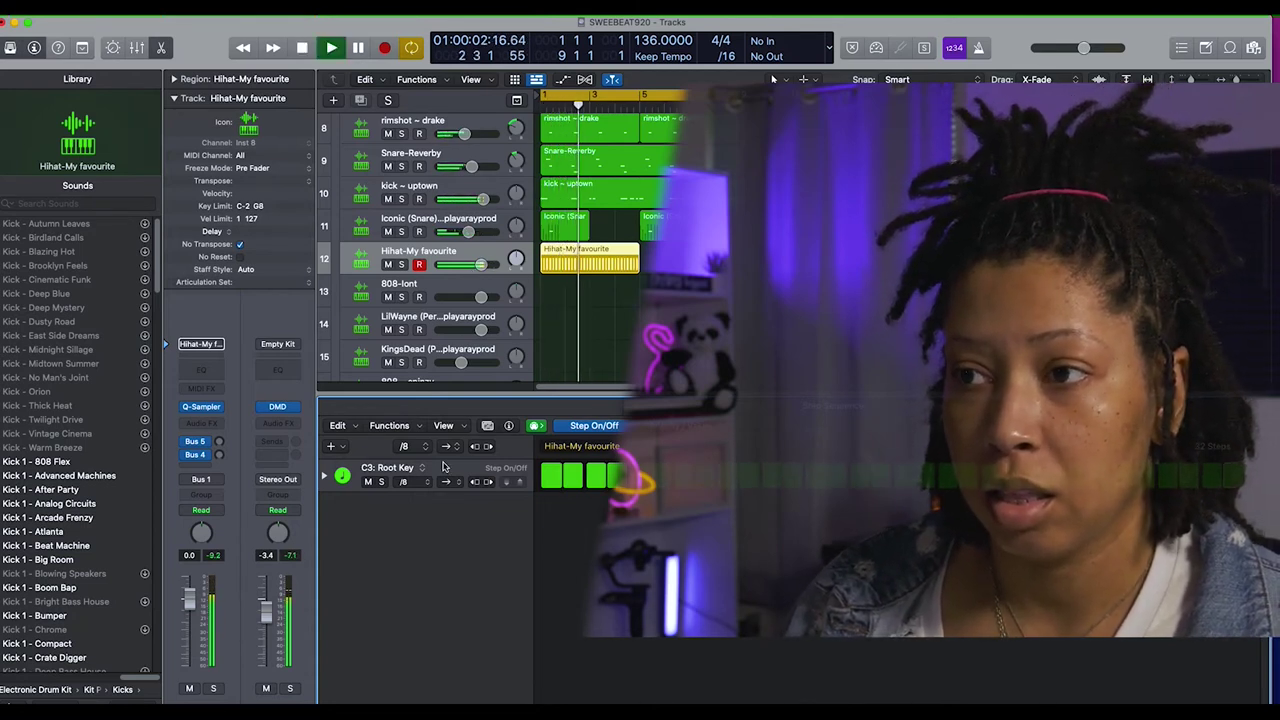
click(324, 476)
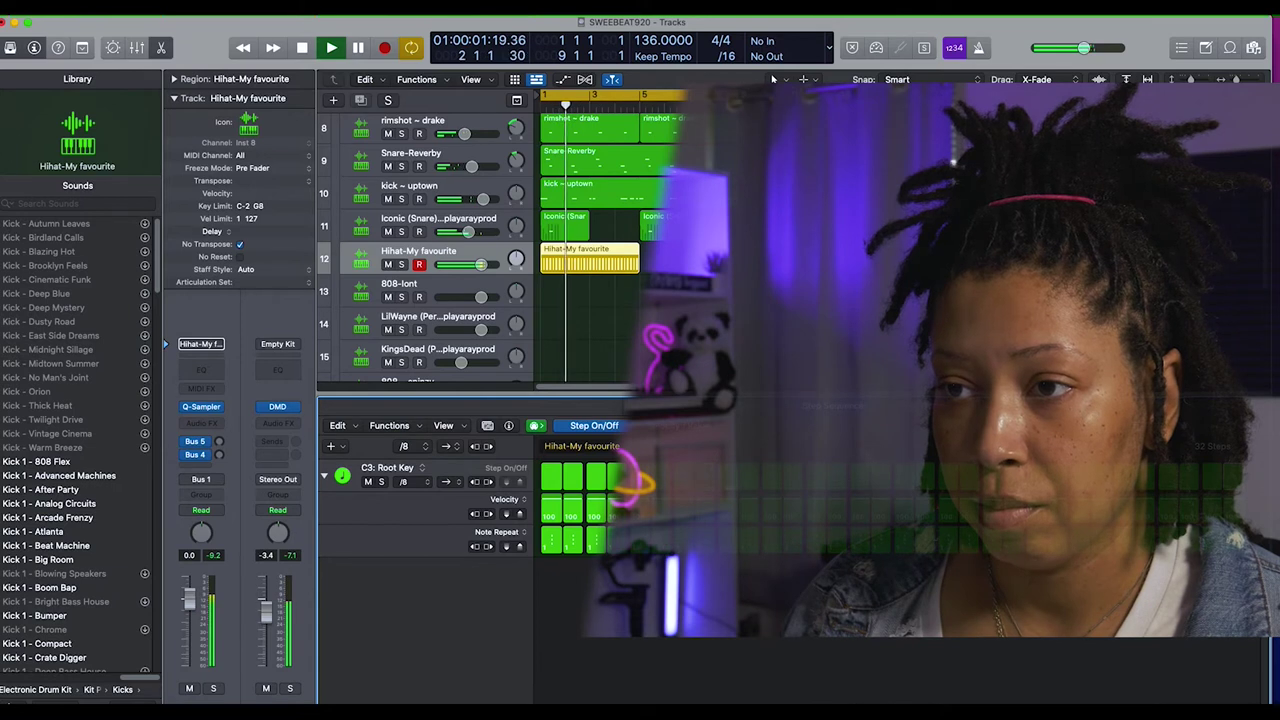
click(617, 478)
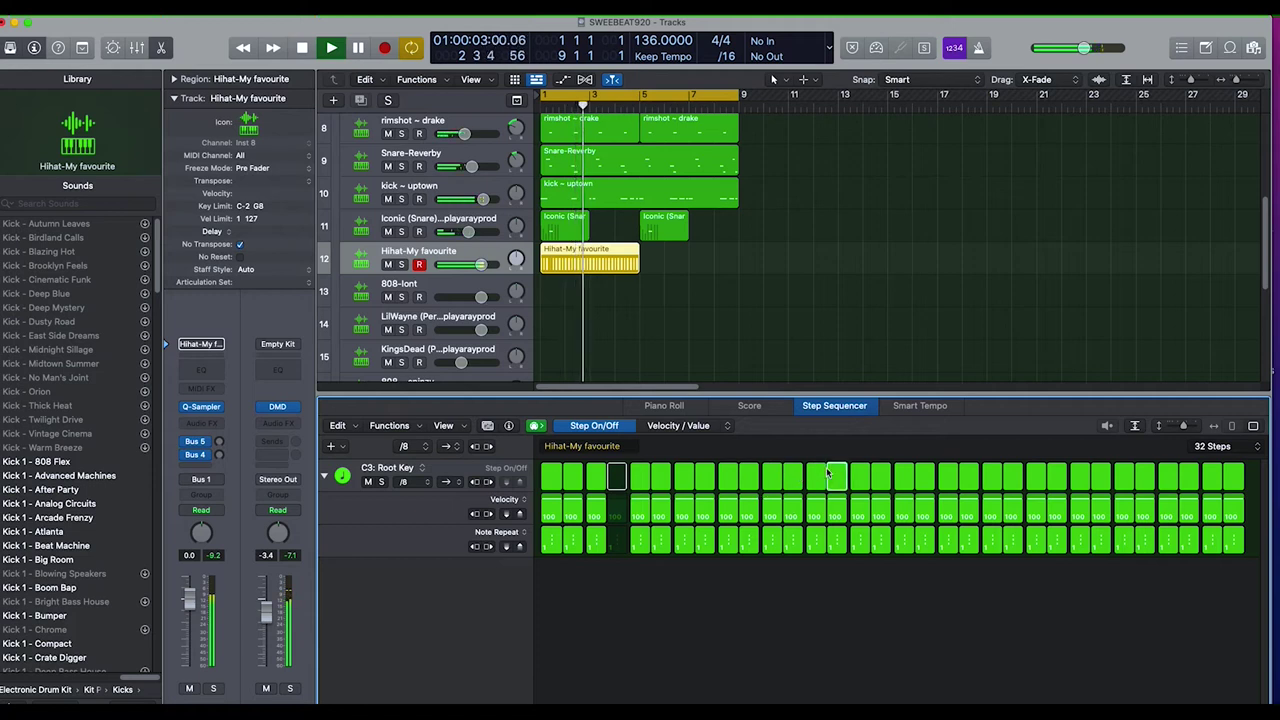
click(969, 480)
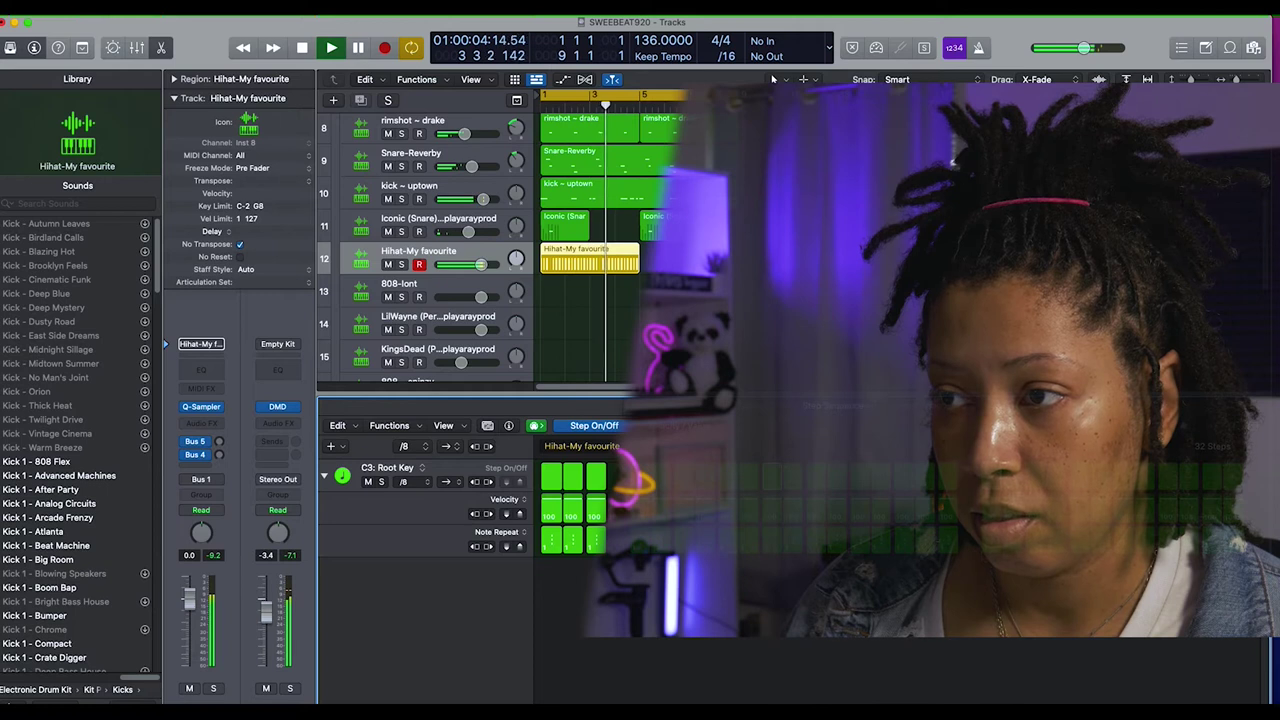
key(space)
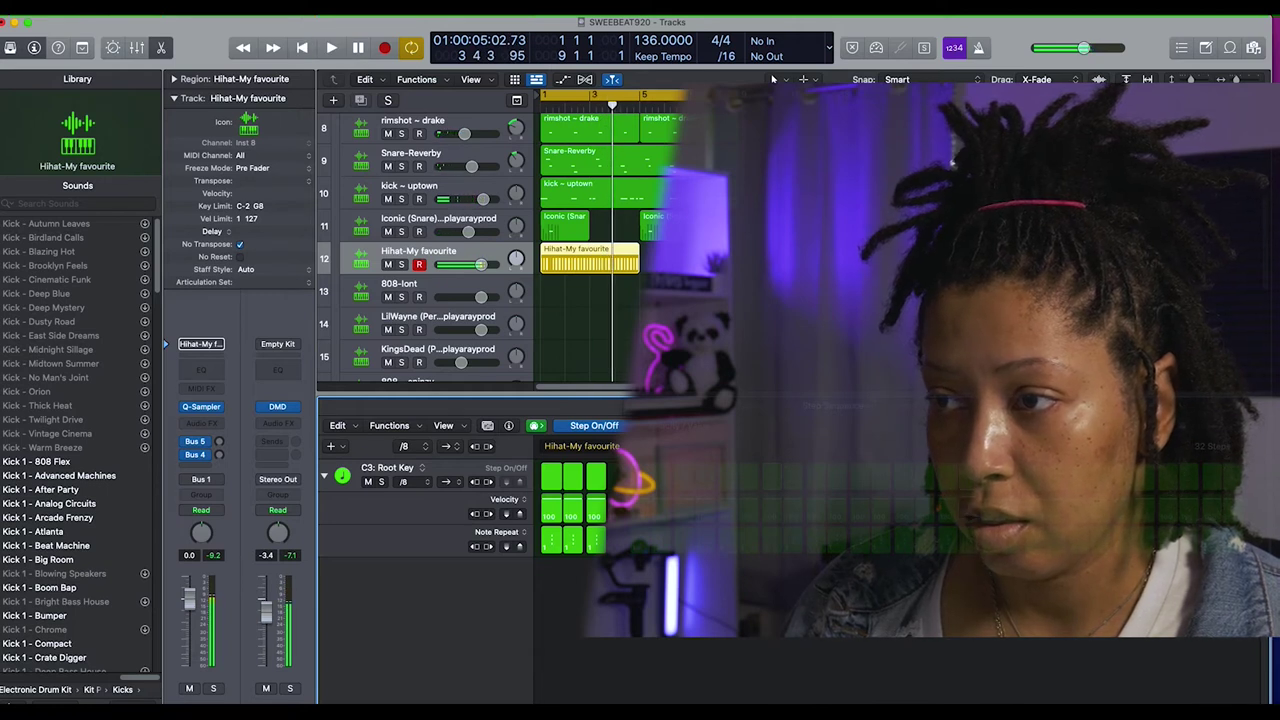
key(space)
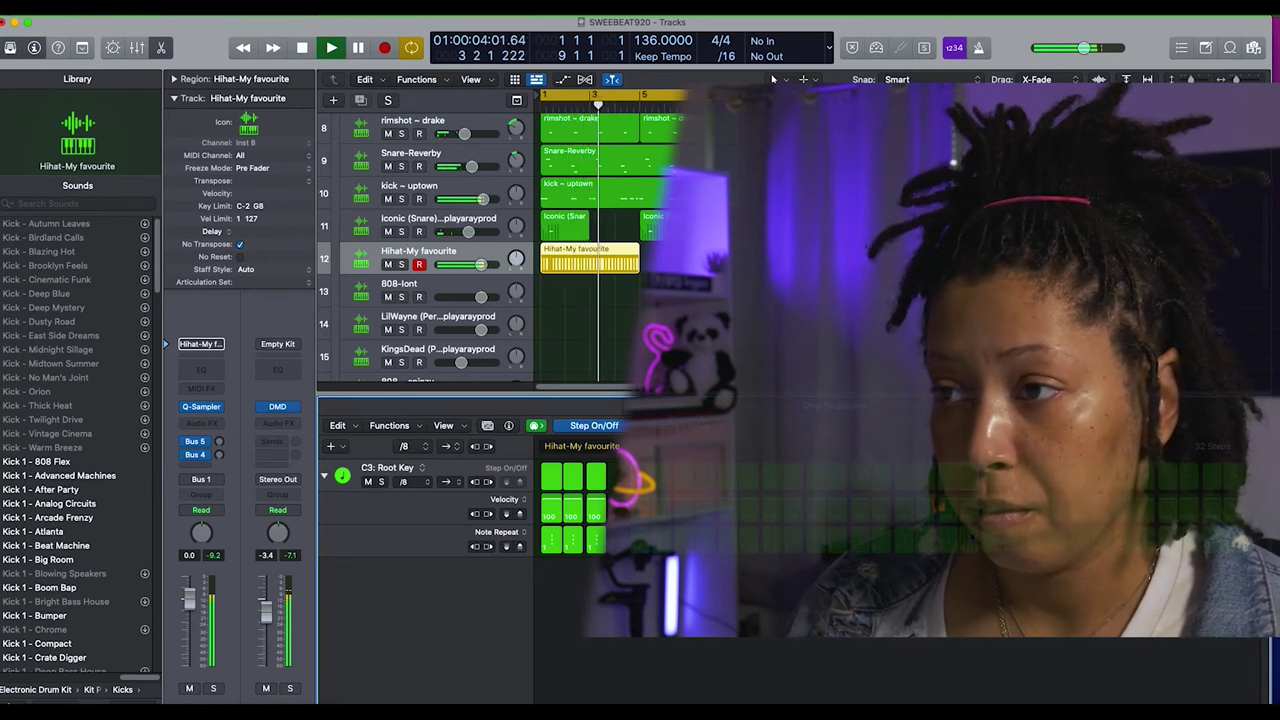
key(space)
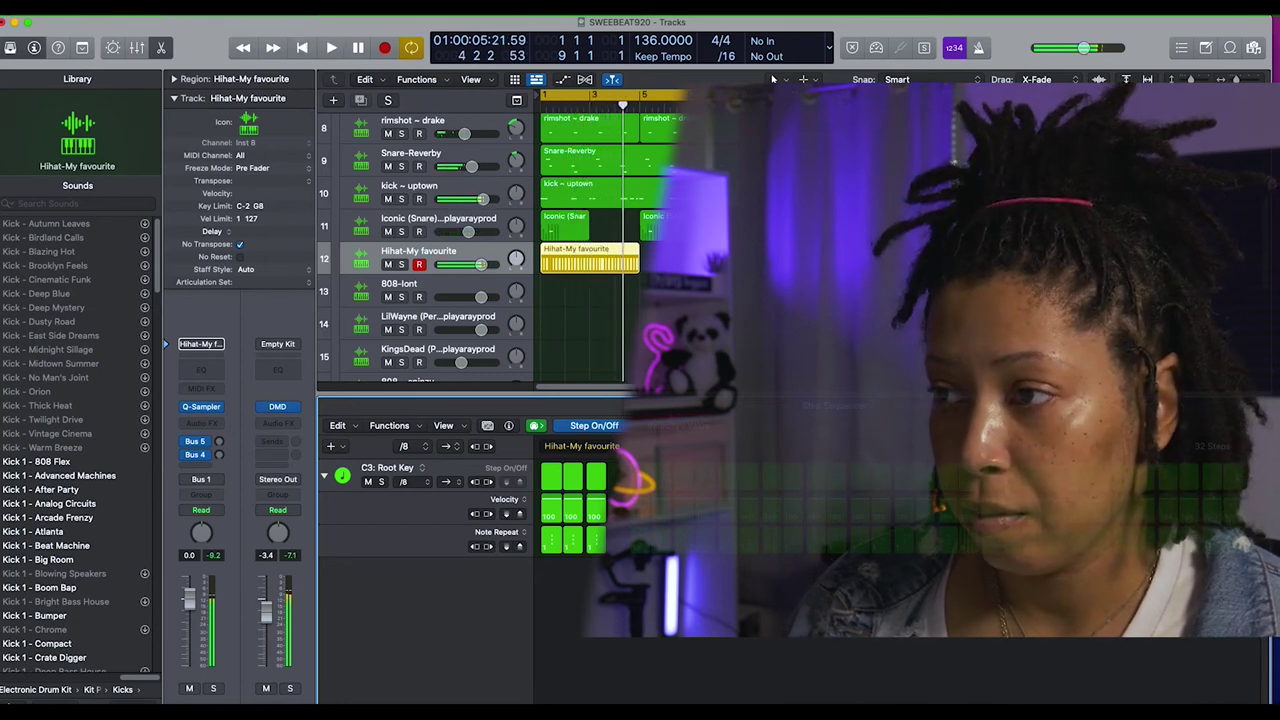
key(space)
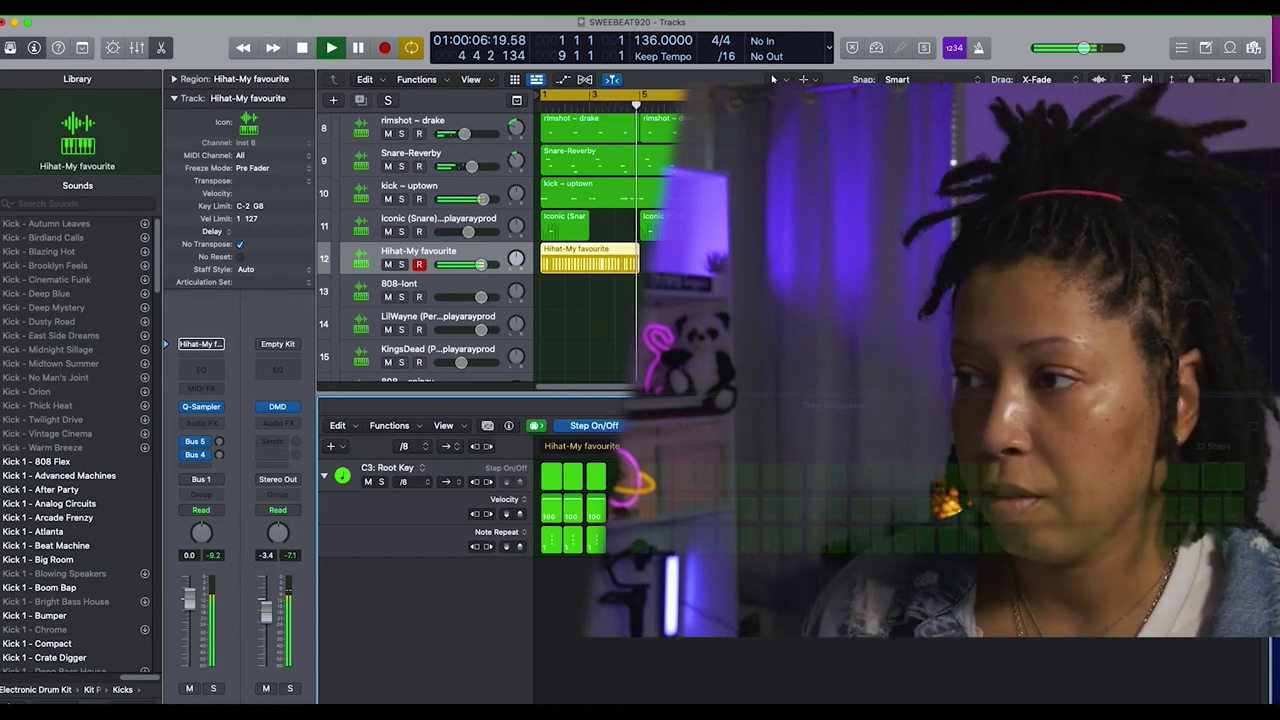
key(space)
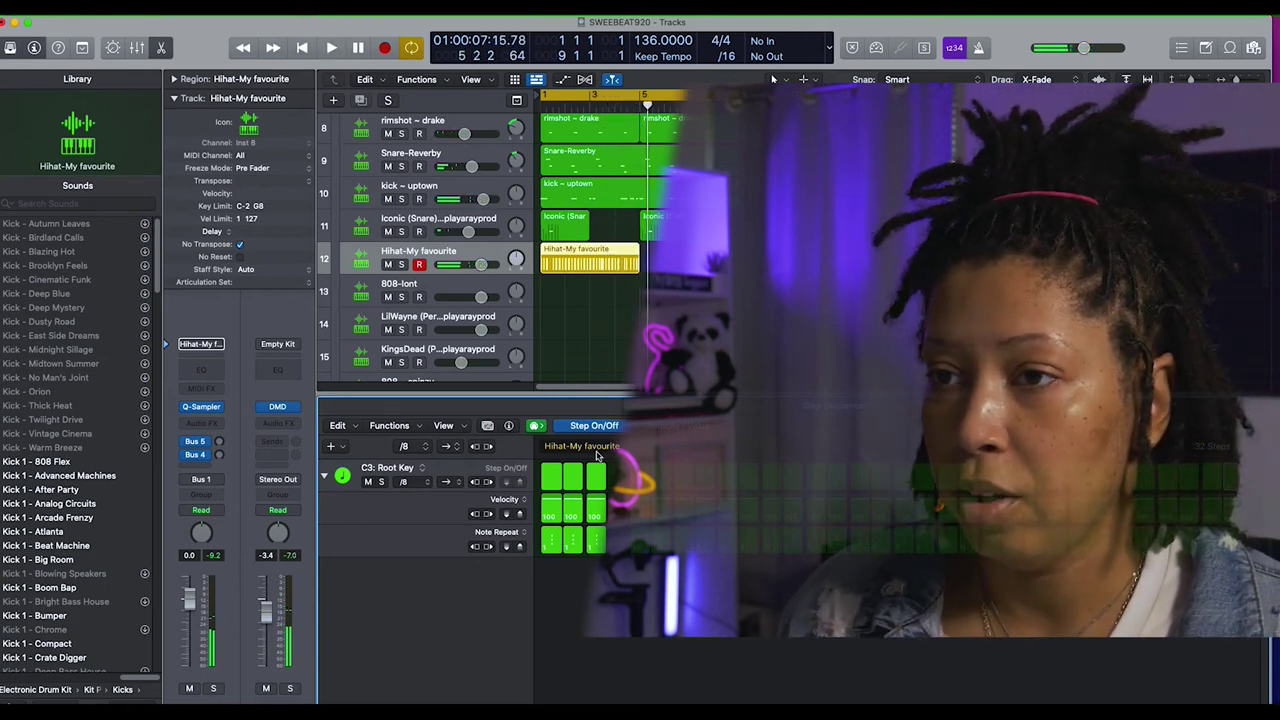
Step: Set the velocity of the hi-hat pattern's second step to 58 and adjust the first step's velocity
click(573, 512)
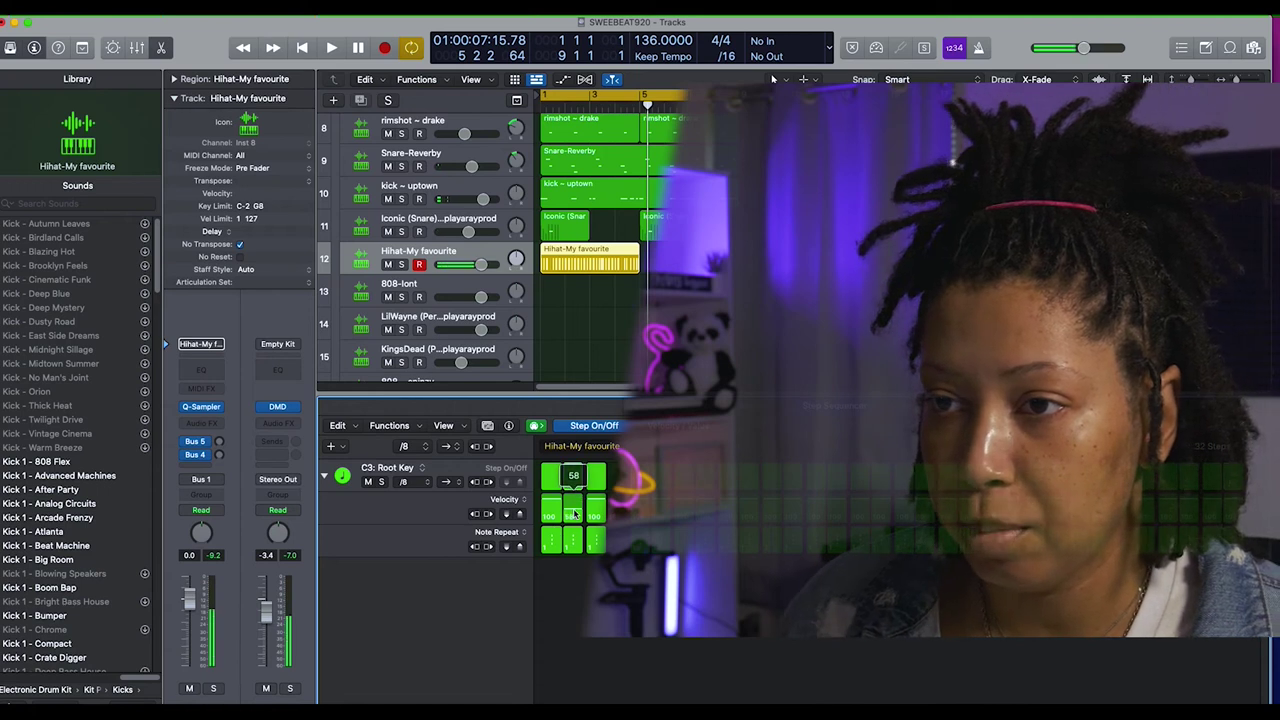
click(545, 512)
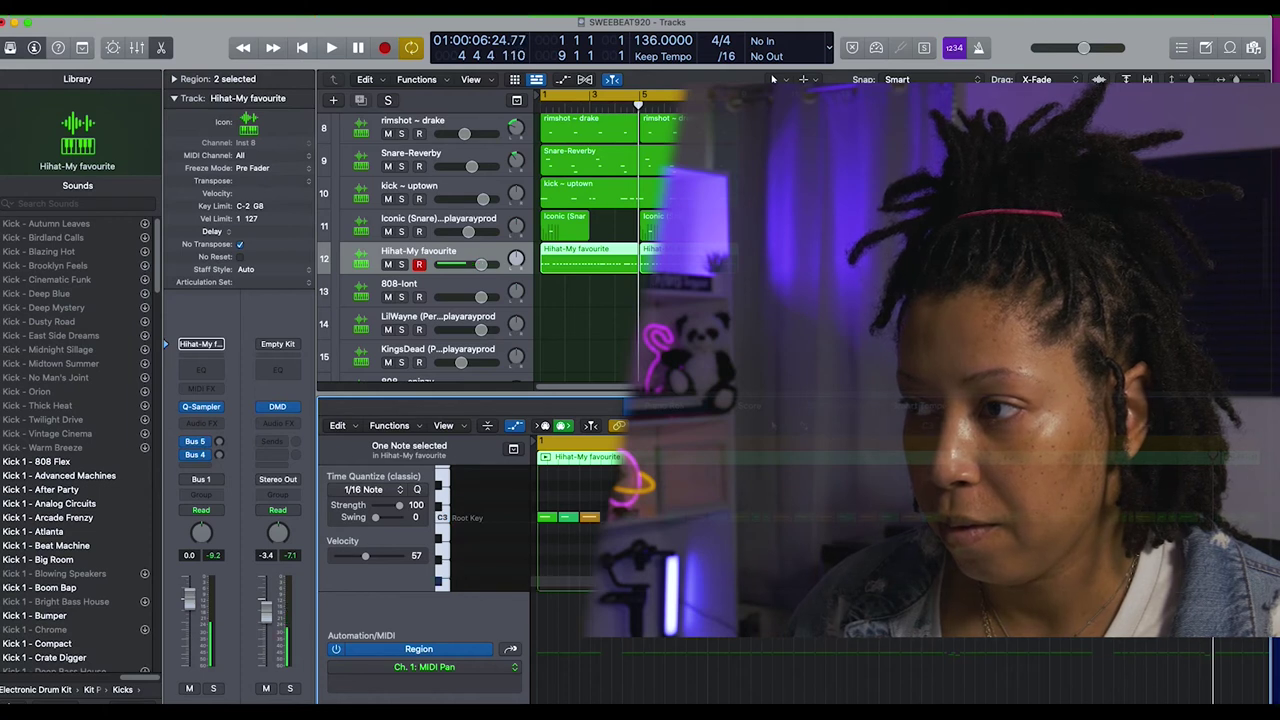
Step: Play the loop, move the open hat ~ light track directly below Hihat-My favourite, and select the 808 ~ spinzy track
key(space)
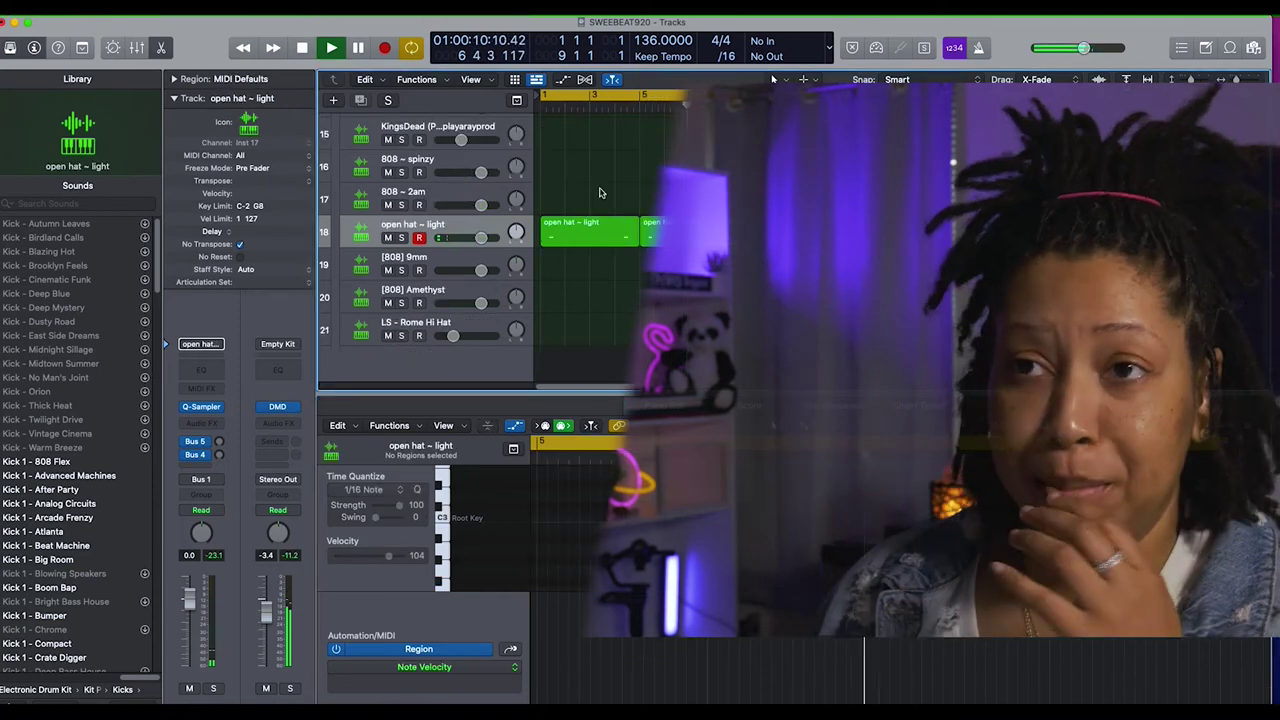
drag(453, 233, 500, 205)
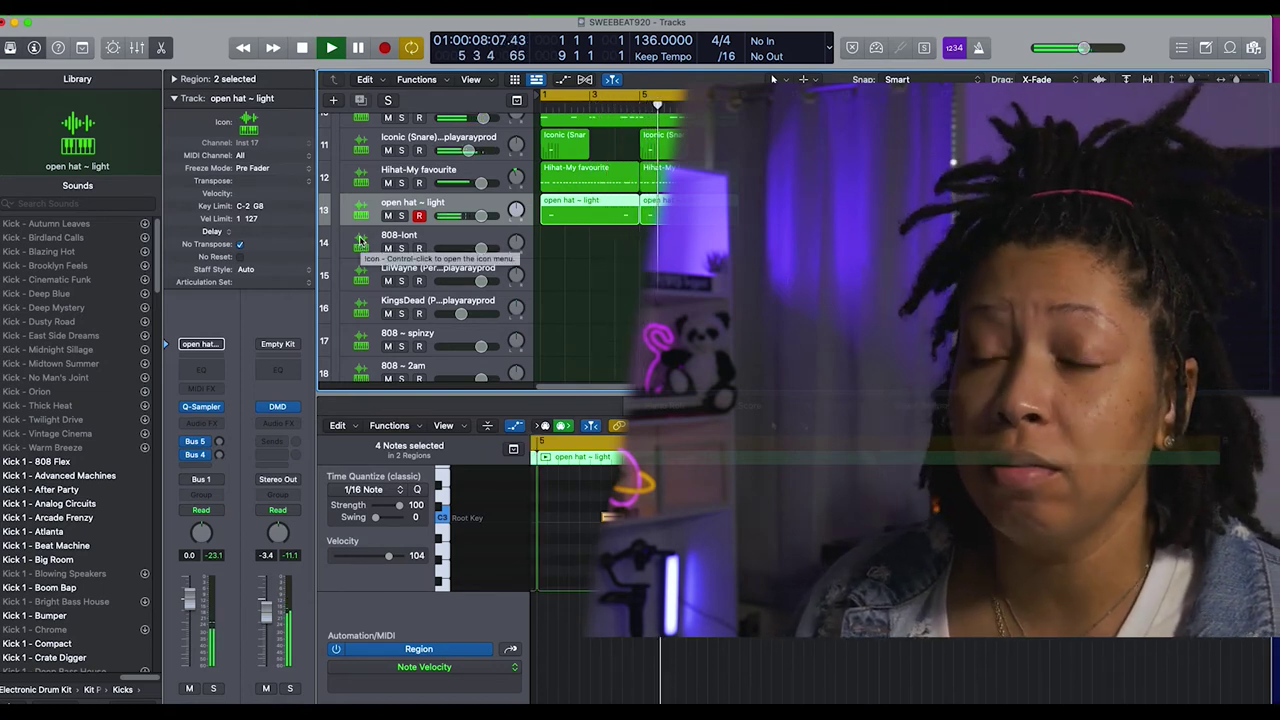
click(362, 340)
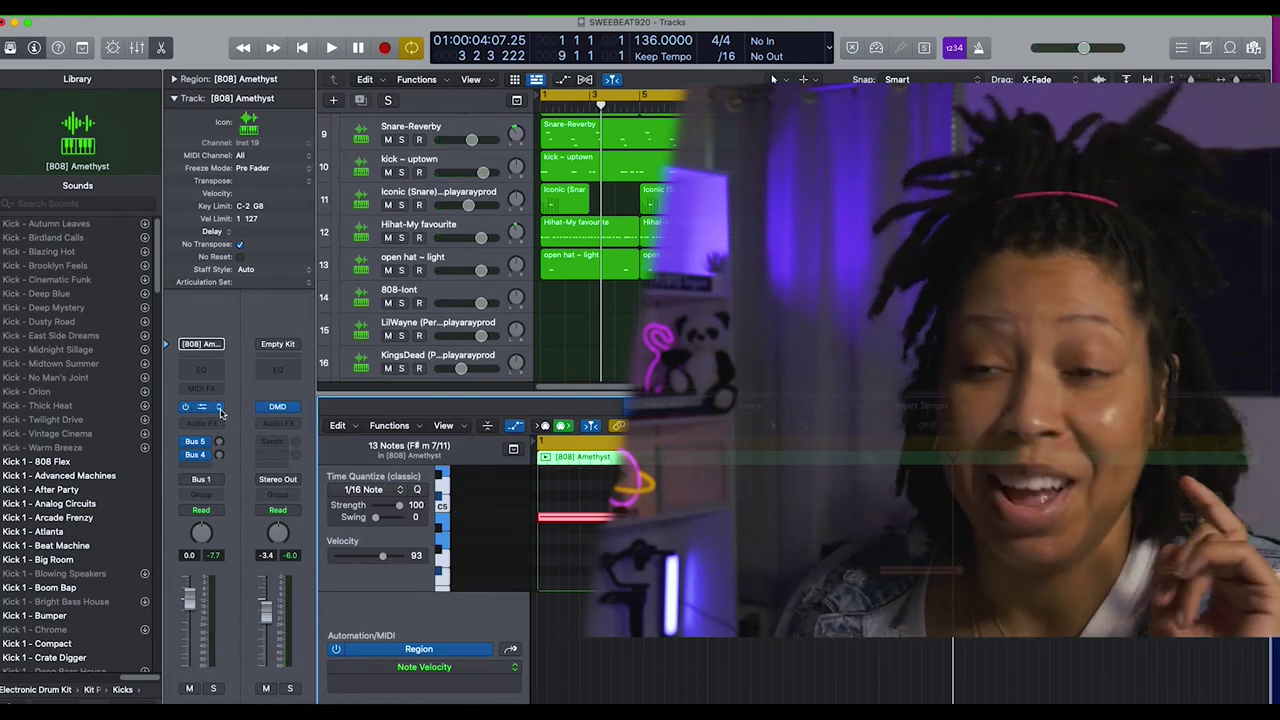
Step: Insert a Tuner plug-in in the audio effects chain of the [808] Amethyst track
click(218, 428)
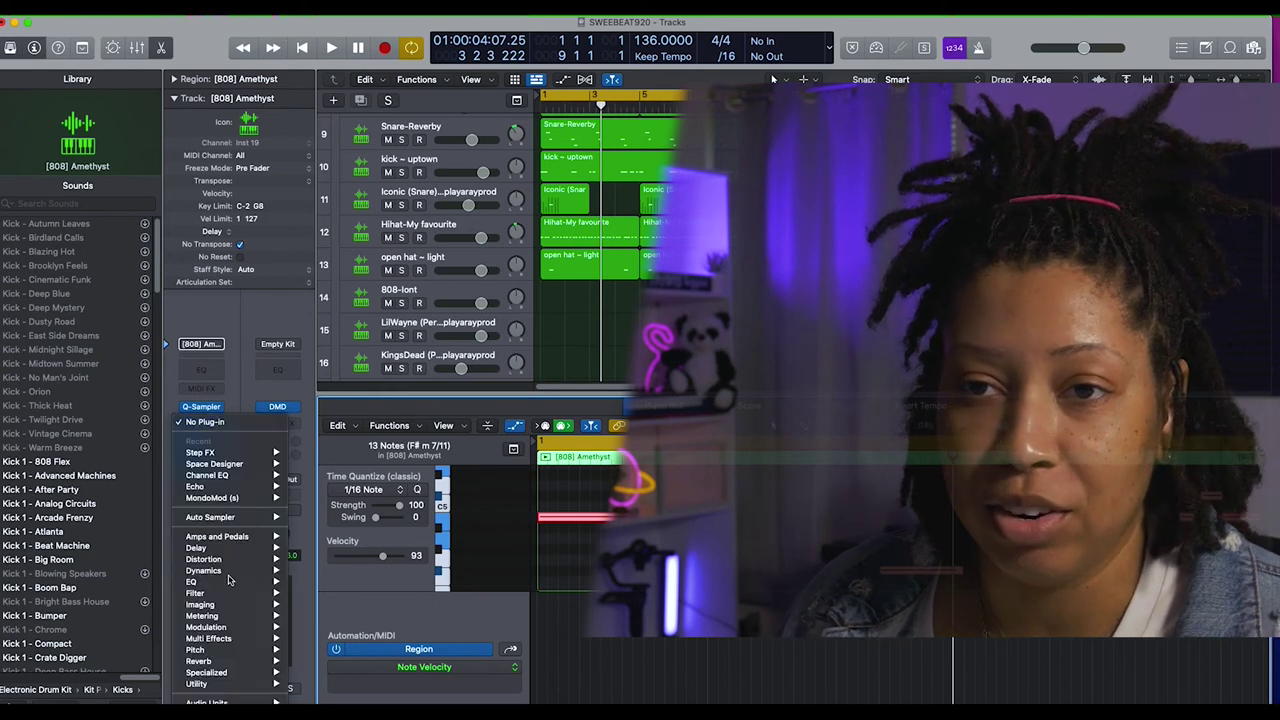
mouse_move(244, 630)
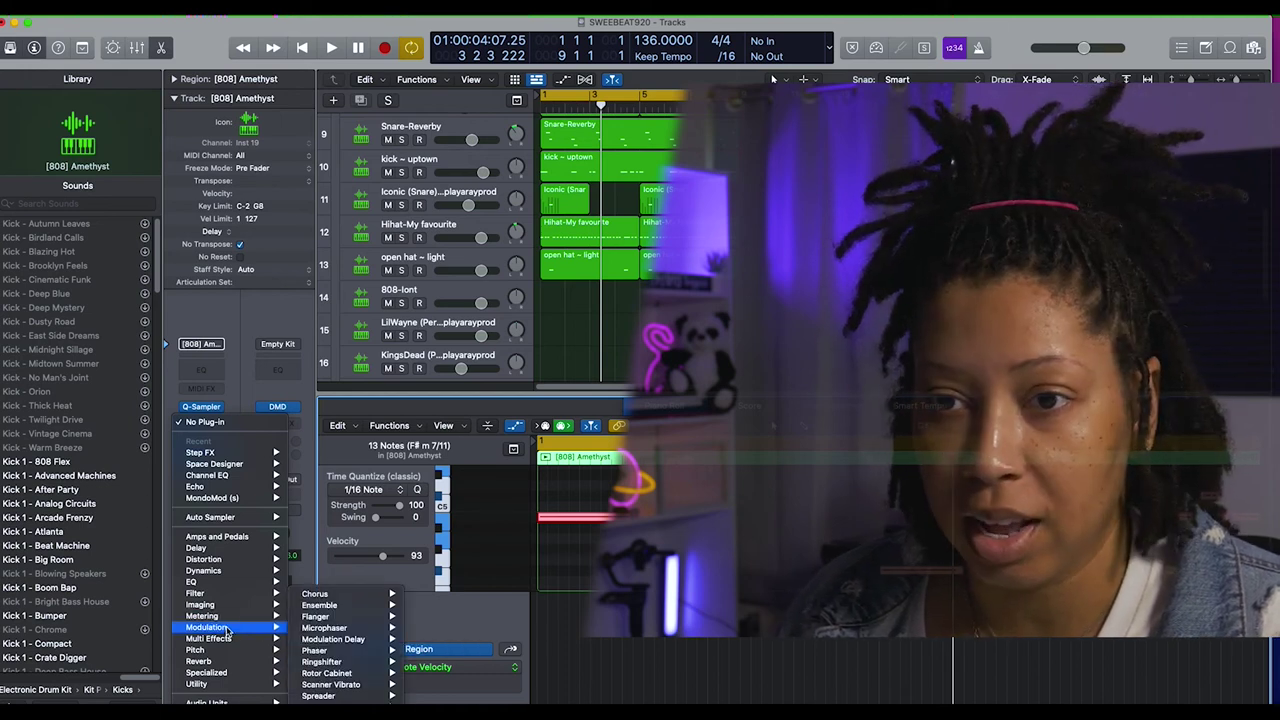
mouse_move(387, 673)
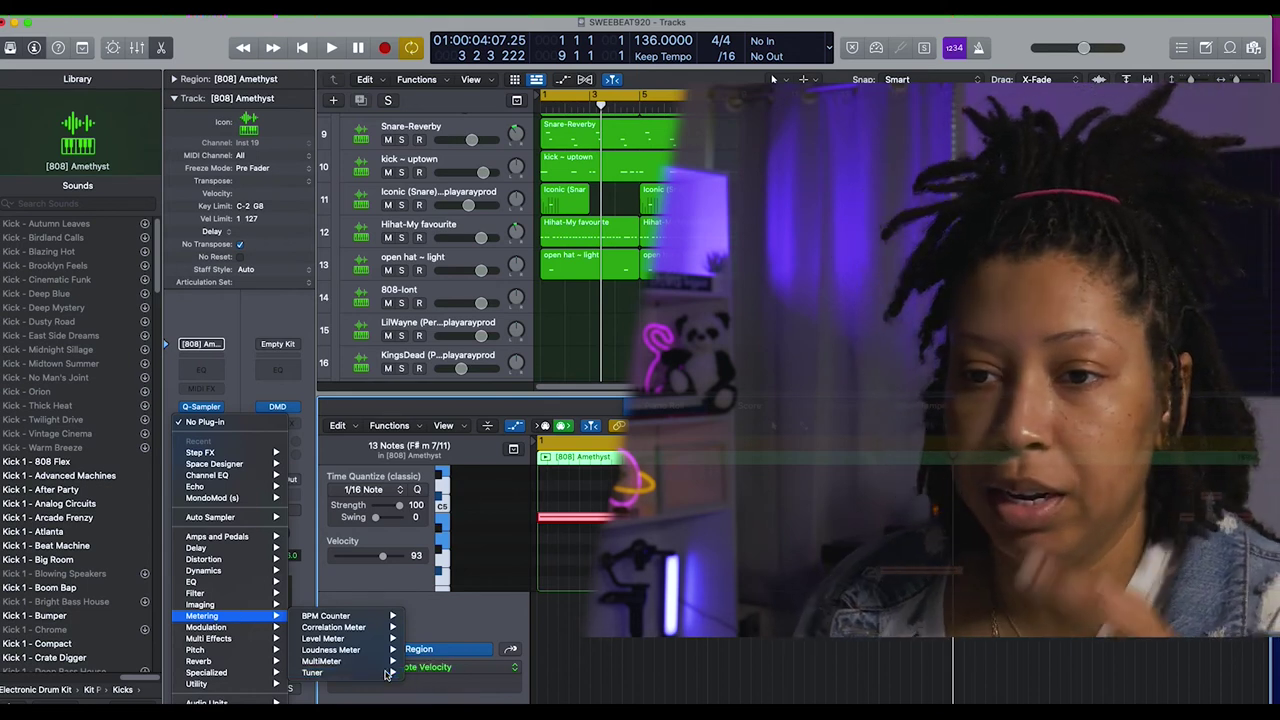
click(430, 672)
Step: Lower the [808] Amethyst track's volume to -2.4 dB while listening to the loop
key(space)
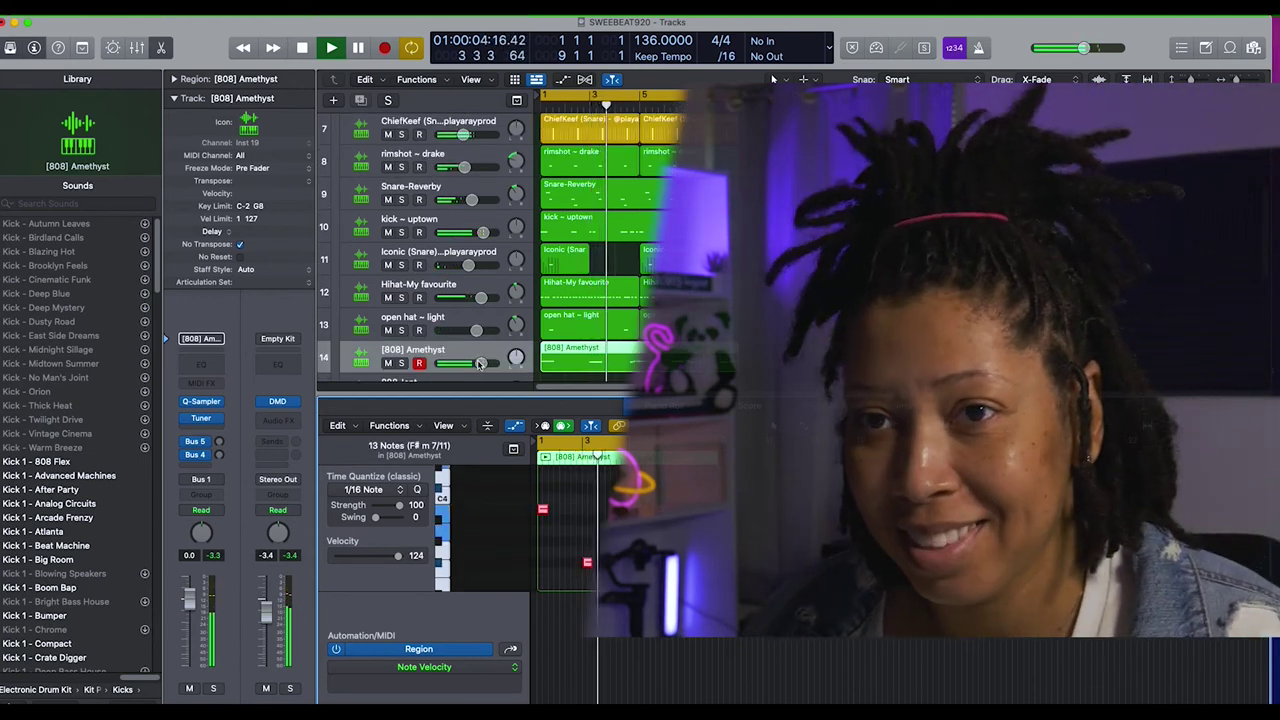
drag(481, 364, 477, 364)
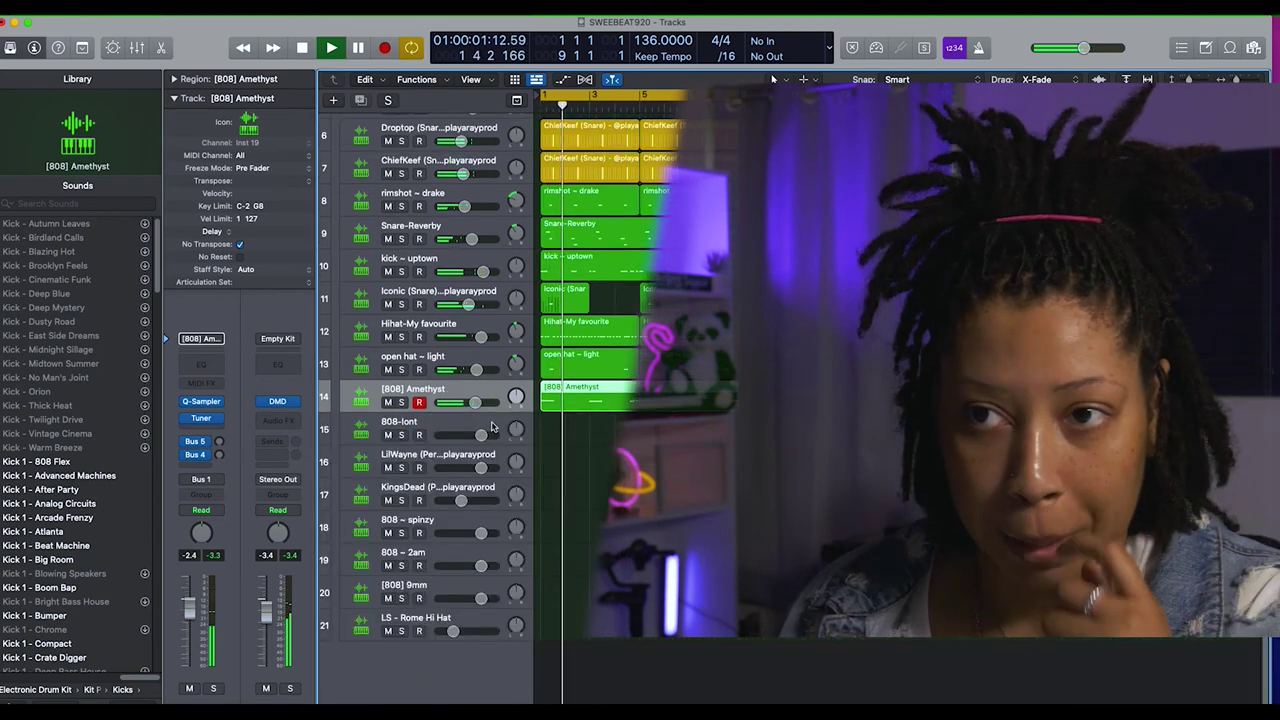
key(space)
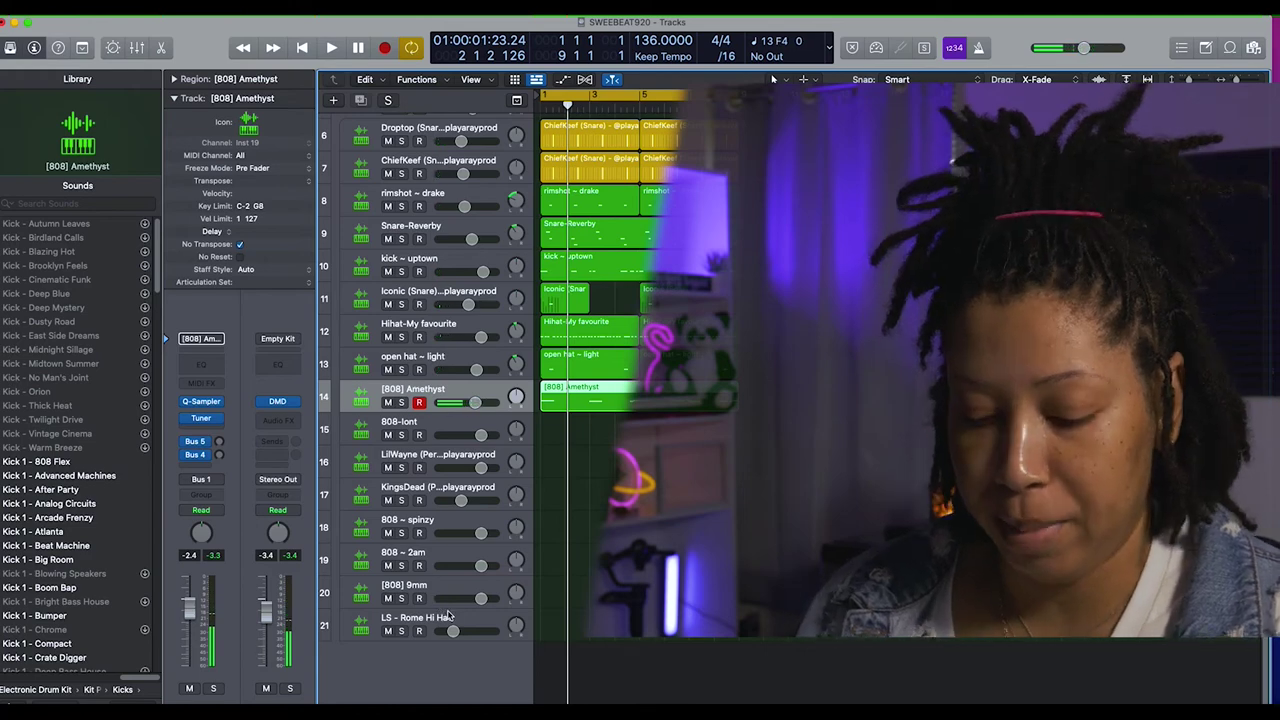
Step: Delete the unused LS - Rome Hi Hat and LilWayne (PercFX) tracks
click(449, 616)
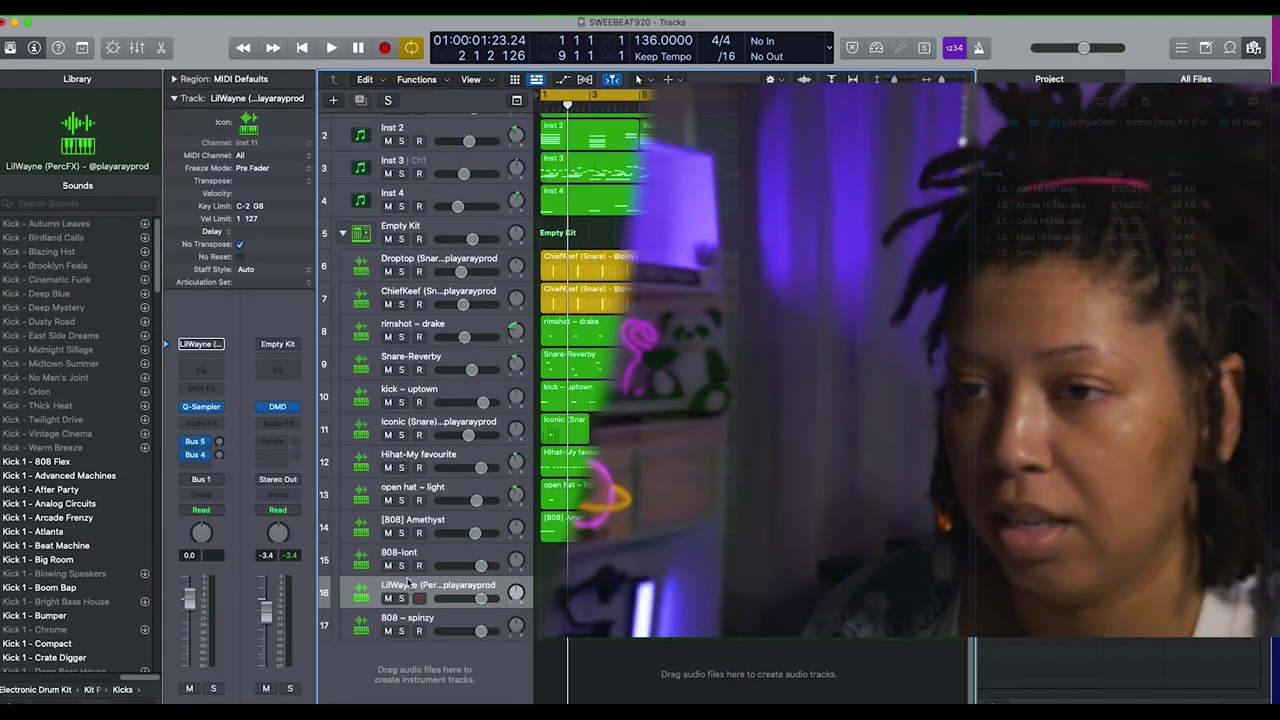
click(437, 587)
key(super+BackSpace)
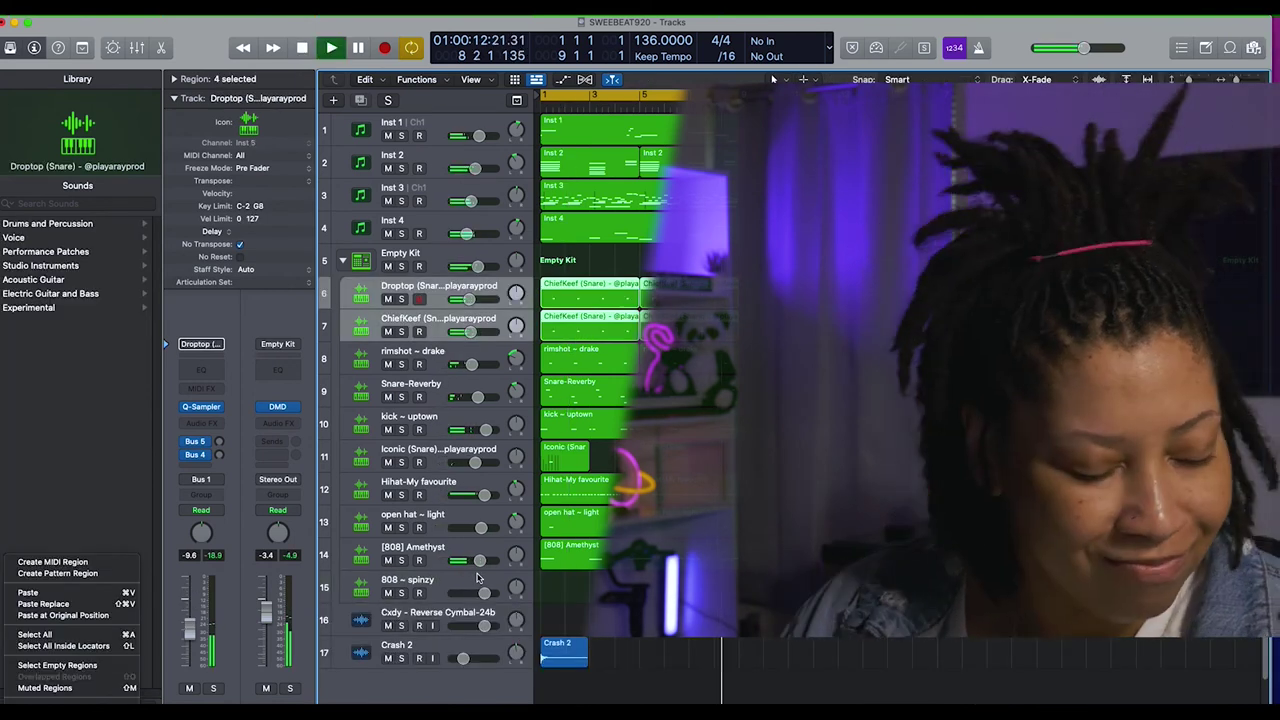
Step: Collapse the Empty Kit track stack and lower the Cxdy - Reverse Cymbal track's volume to -9.2 dB during playback
key(Return)
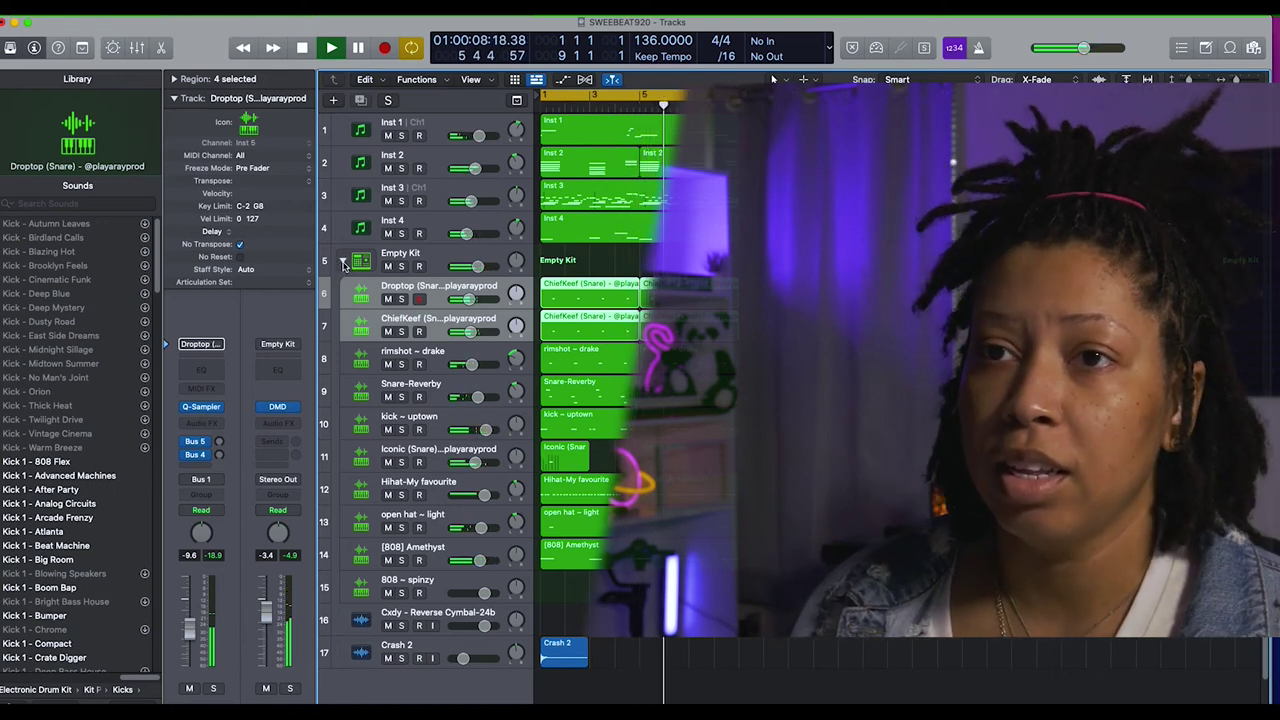
click(343, 261)
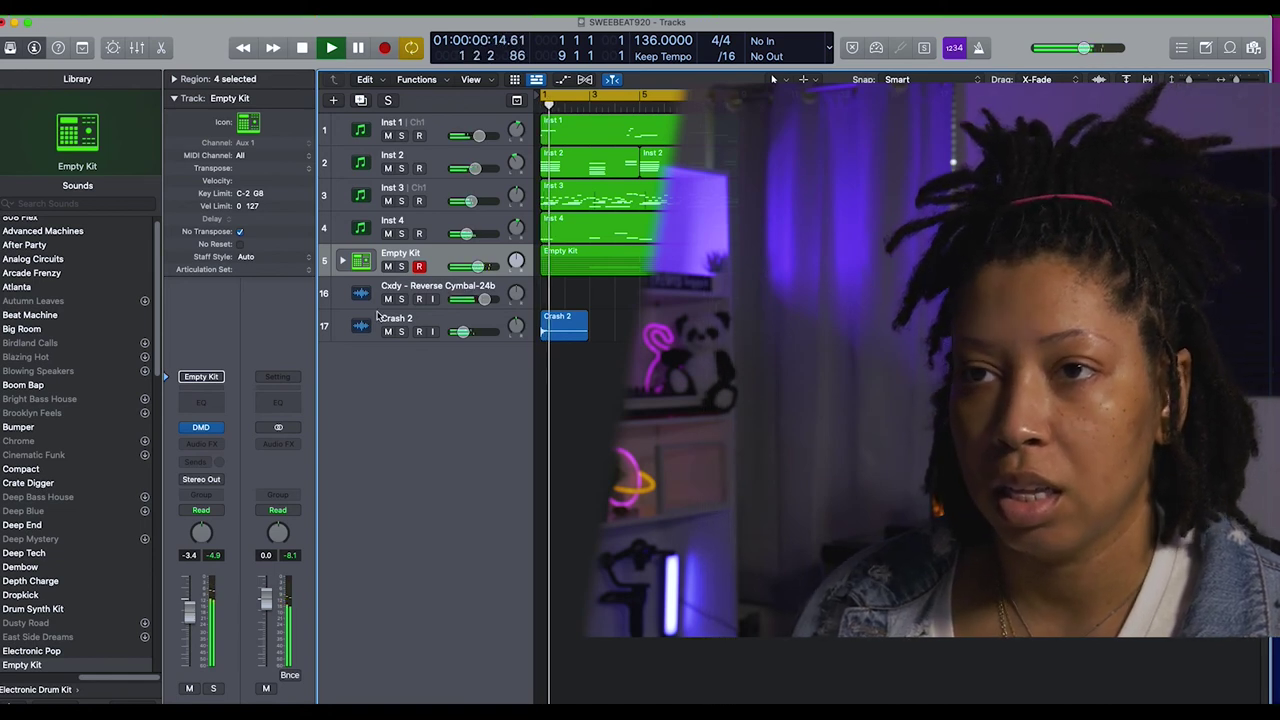
drag(484, 299, 469, 299)
click(470, 300)
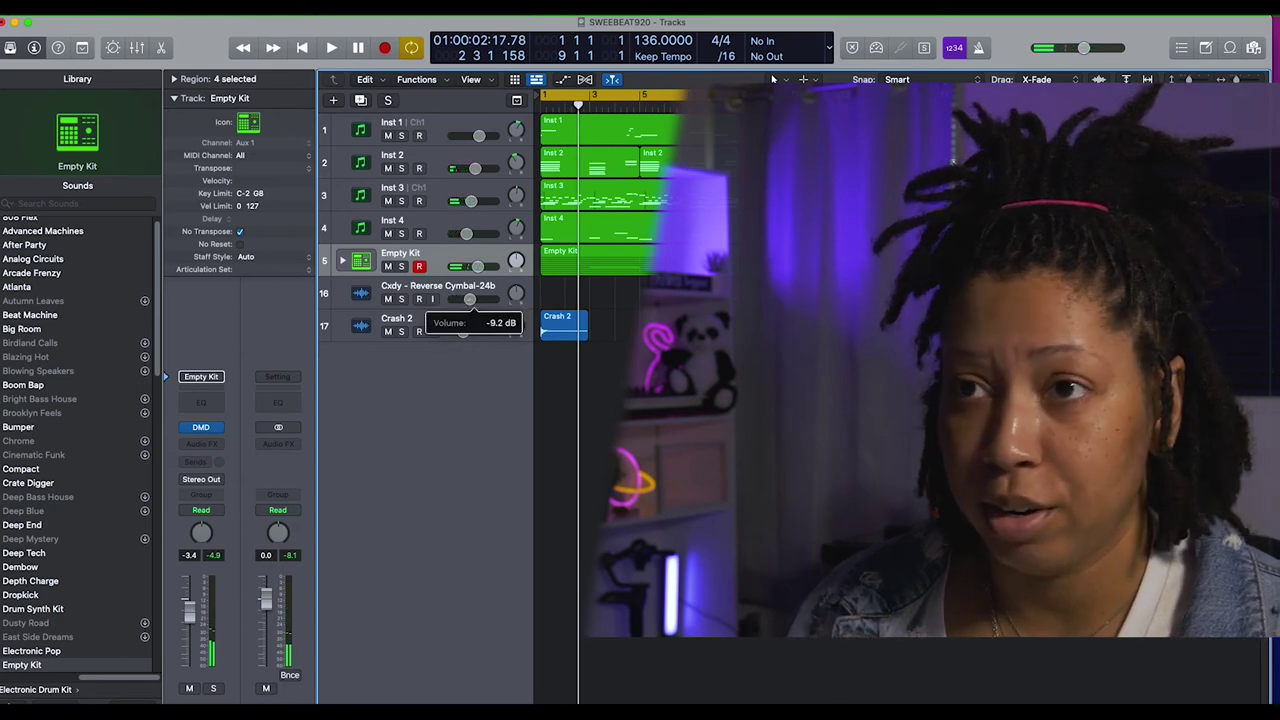